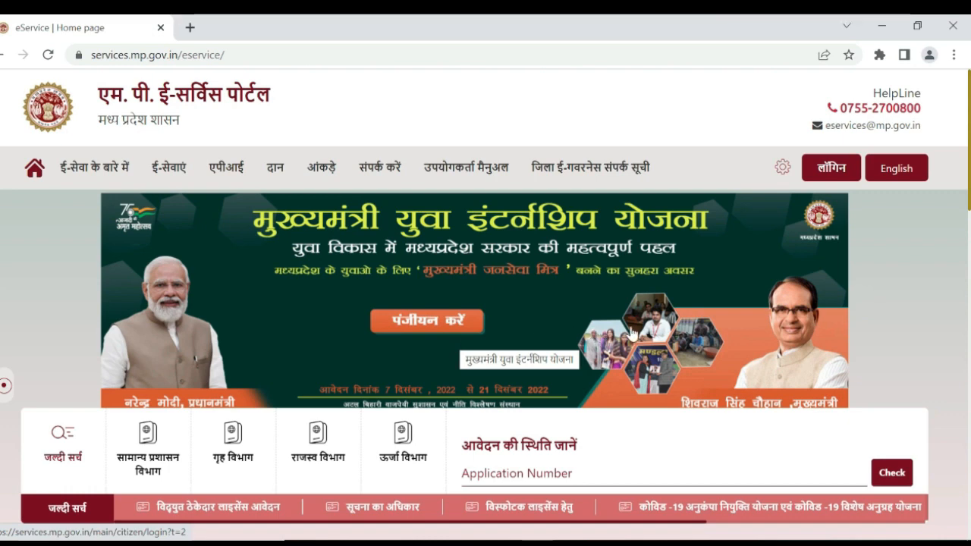
# Open the citizen registration form from the 'पंजीयन करें' banner and look through its fields
pyautogui.click(420, 322)
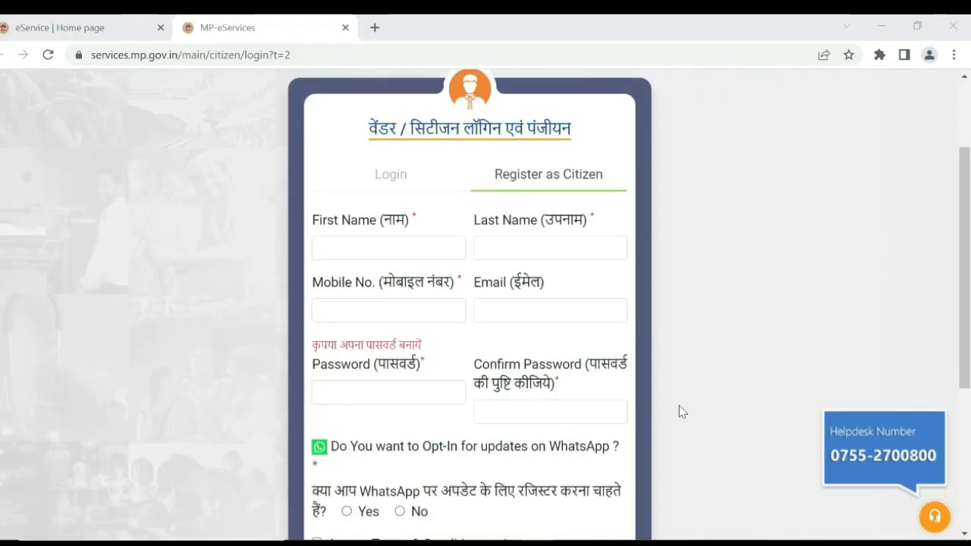
pyautogui.scroll(-1, 679, 405)
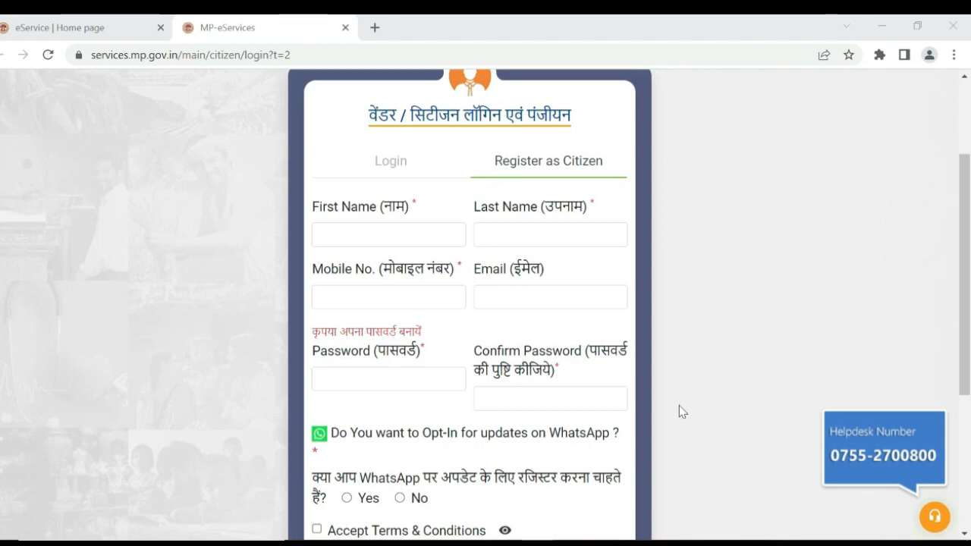
pyautogui.scroll(-1, 679, 406)
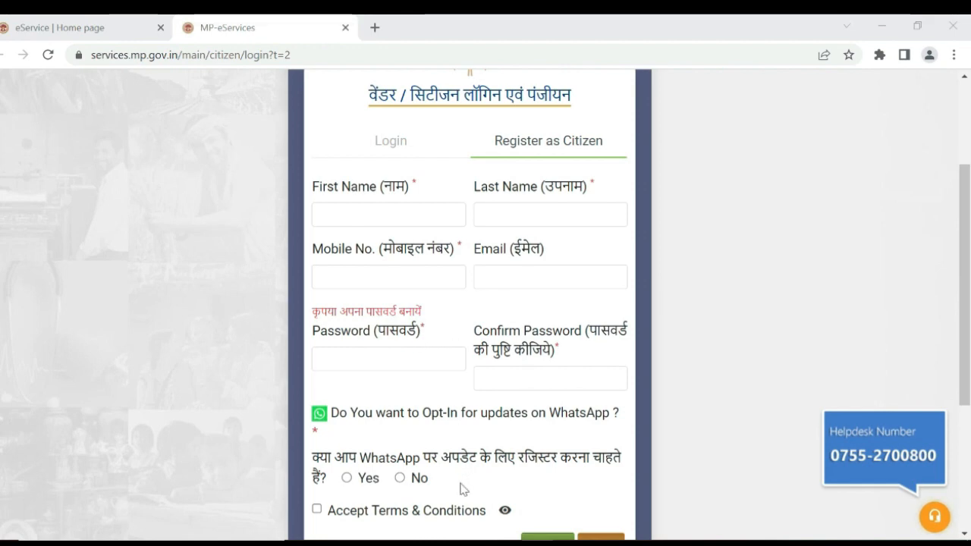
pyautogui.scroll(-2, 464, 489)
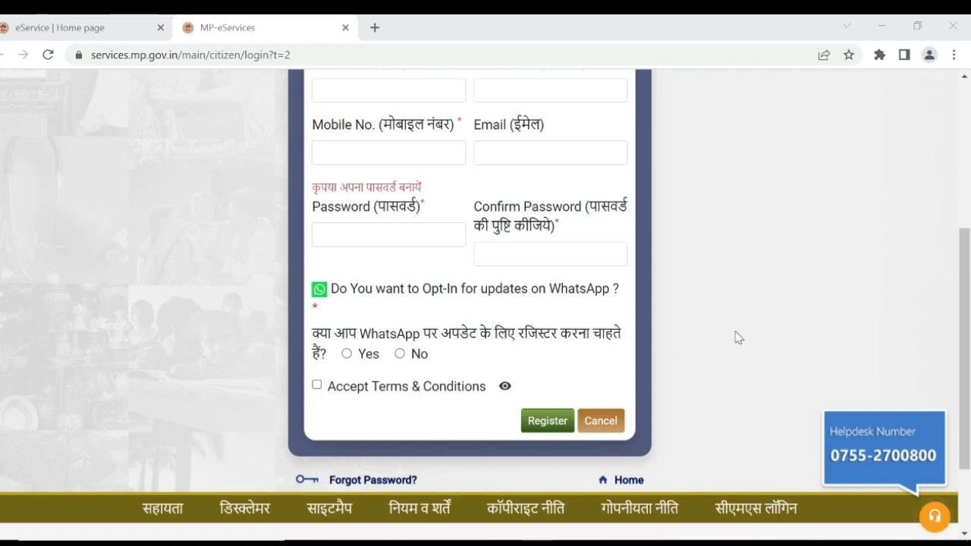
pyautogui.scroll(2, 741, 387)
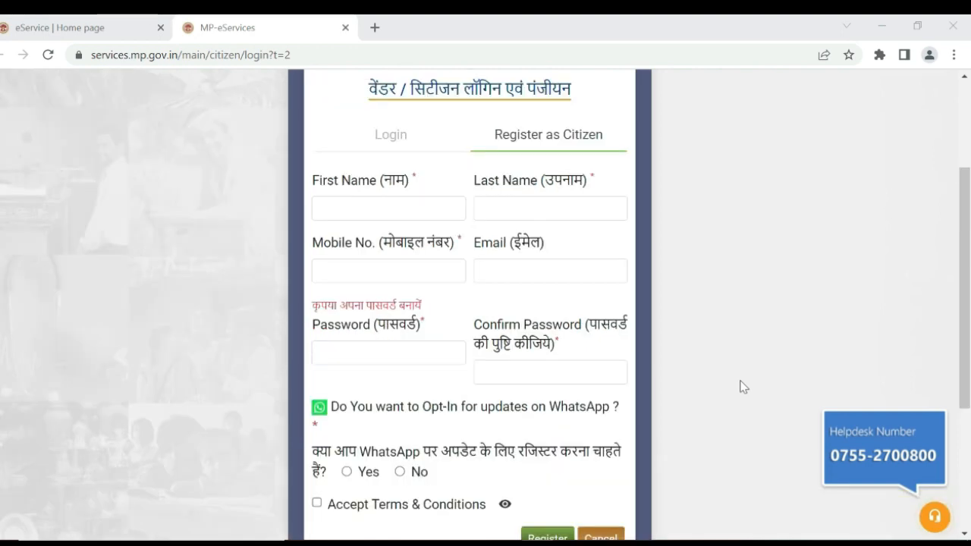
pyautogui.scroll(2, 741, 386)
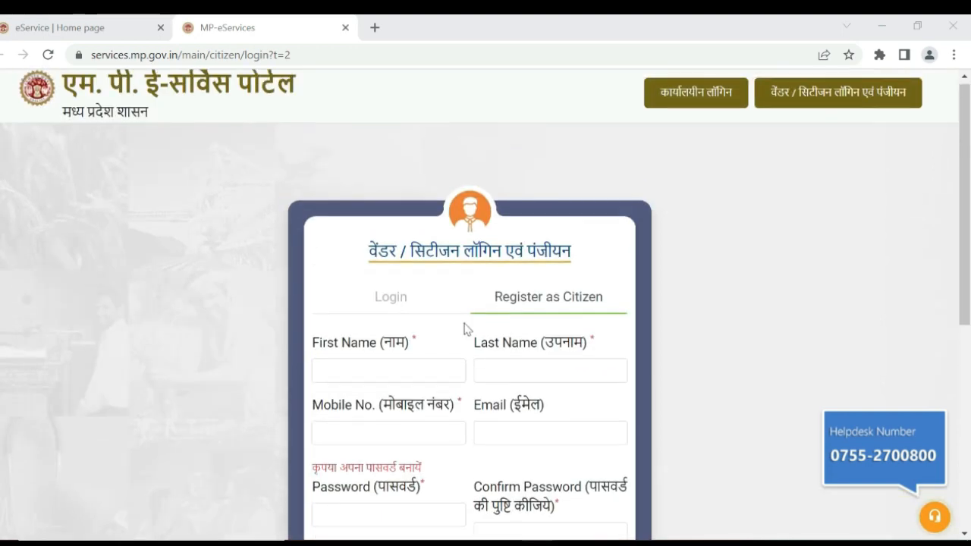
# Log in with mobile number, password and CAPTCHA, then start the internship application under 'भर्ती एवं रोजगार'
pyautogui.click(385, 304)
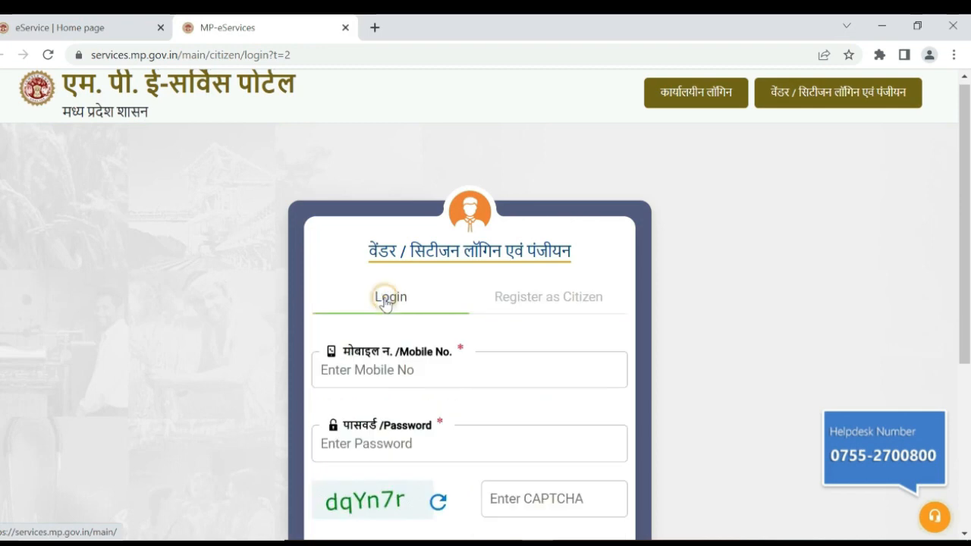
pyautogui.scroll(-1, 702, 327)
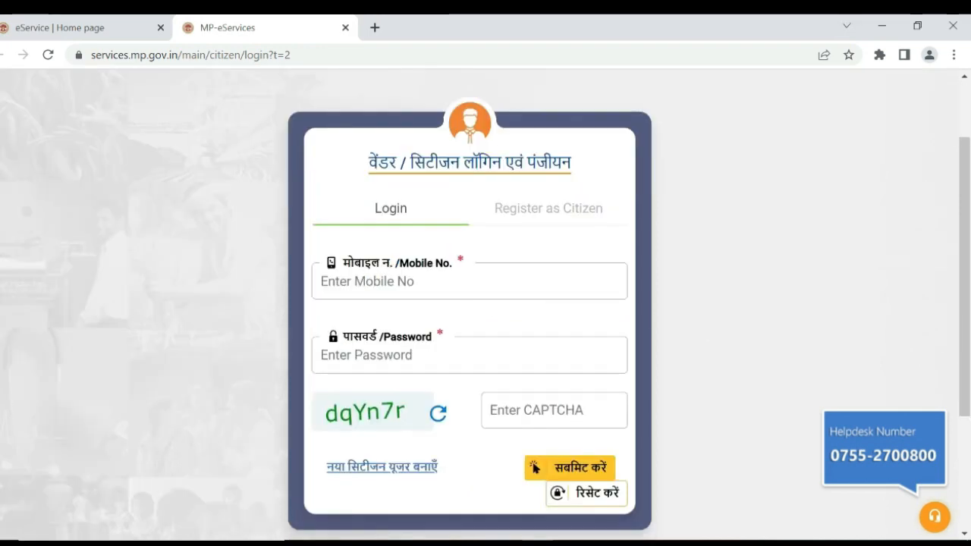
pyautogui.click(433, 284)
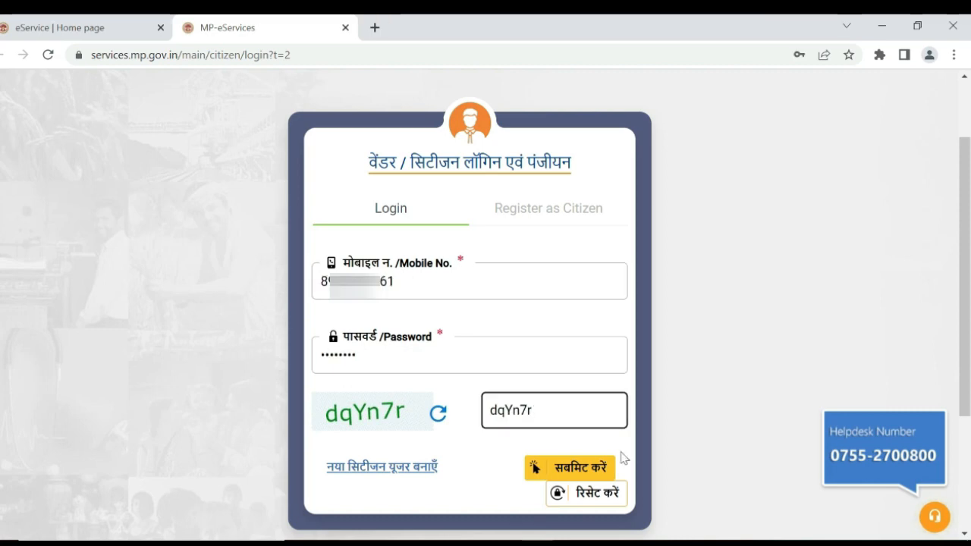
pyautogui.click(577, 468)
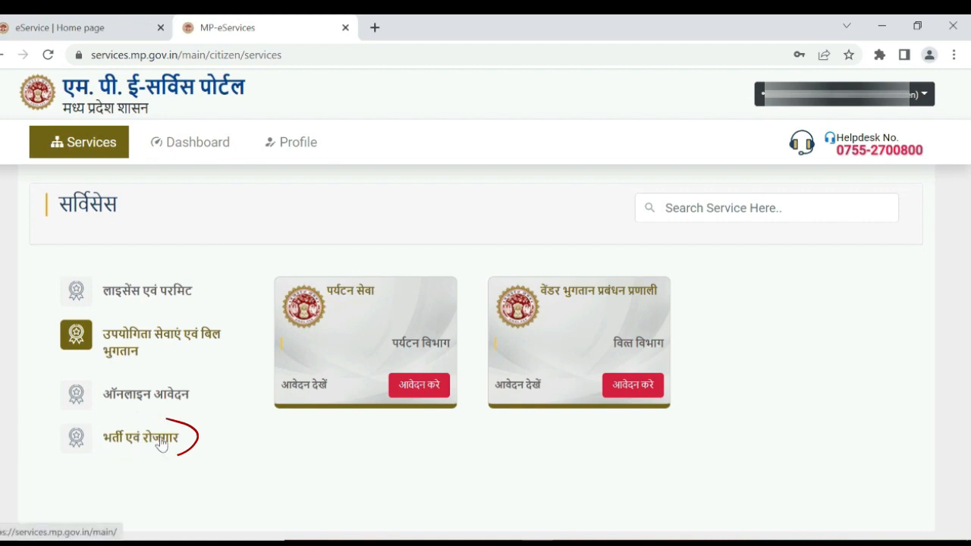
pyautogui.click(156, 438)
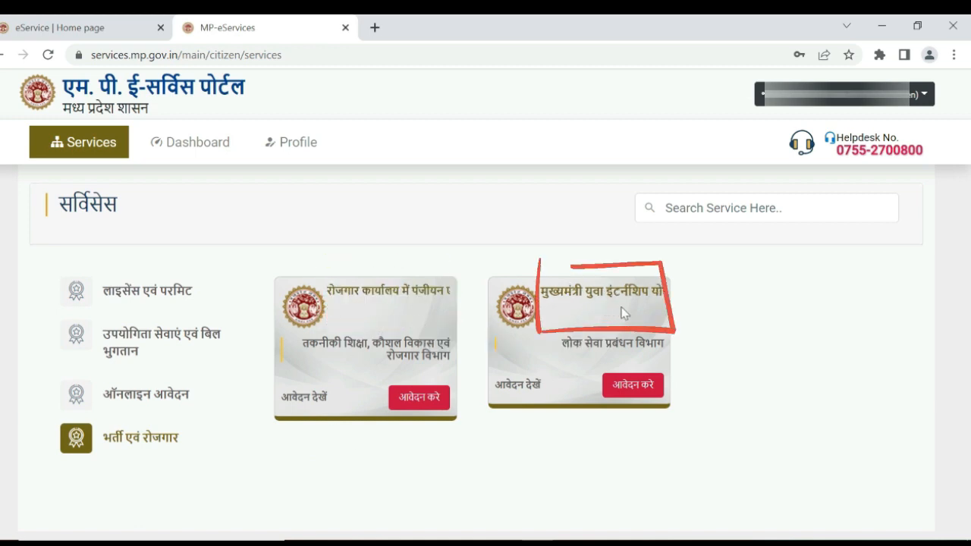
pyautogui.click(637, 388)
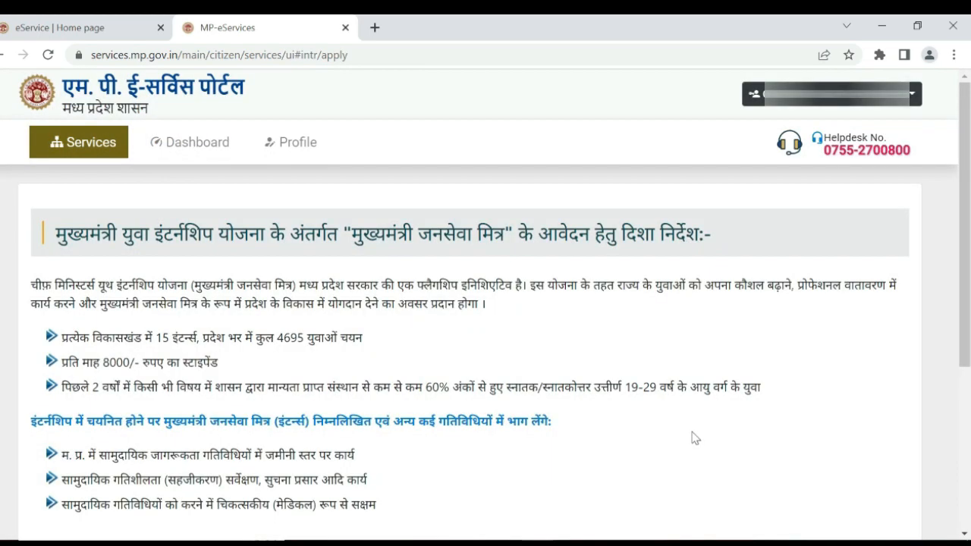
# Read the guidelines, tick the internship duties consent and continue with 'आगे बढ़ें'
pyautogui.scroll(-1, 694, 437)
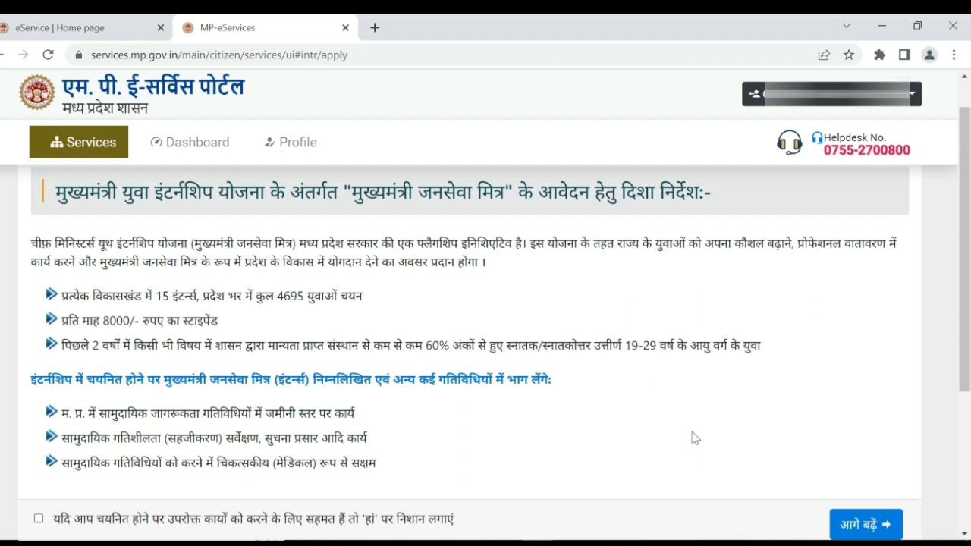
pyautogui.scroll(-2, 695, 438)
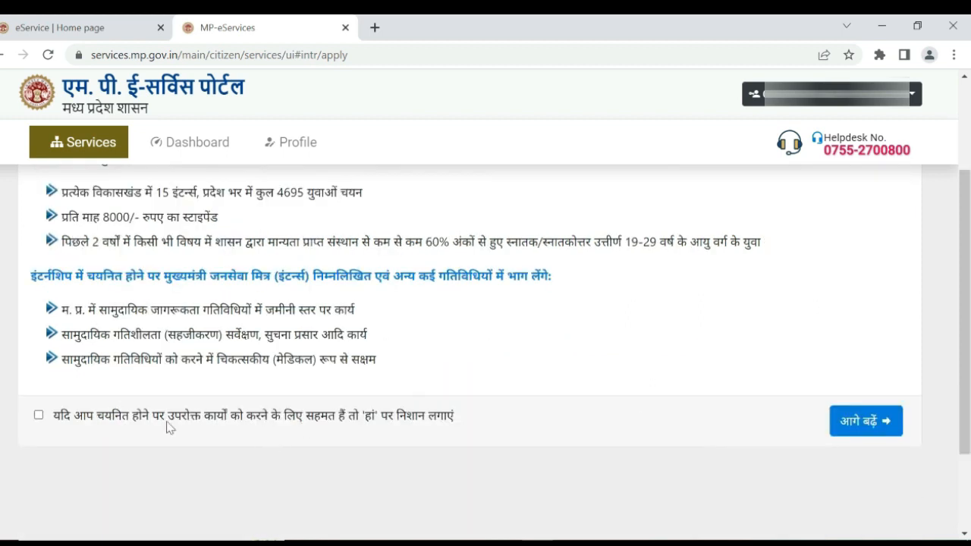
pyautogui.click(38, 415)
pyautogui.click(860, 422)
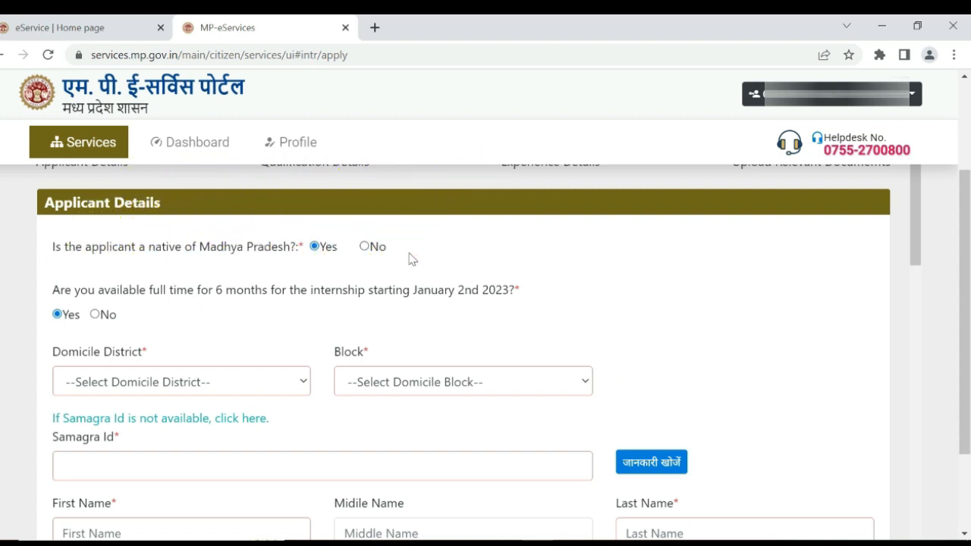
# Answer Yes to Madhya Pradesh native and choose Rewa as both domicile district and block
pyautogui.click(365, 246)
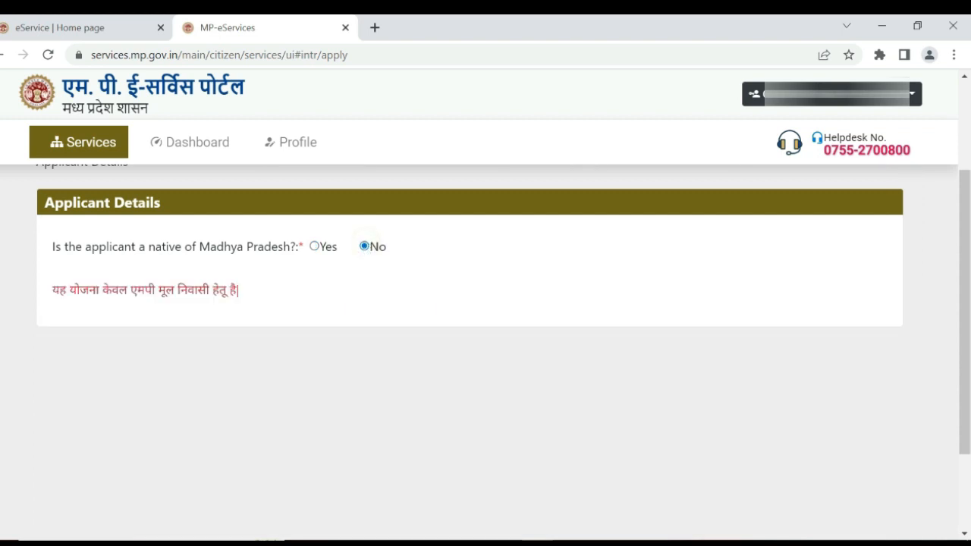
pyautogui.click(314, 246)
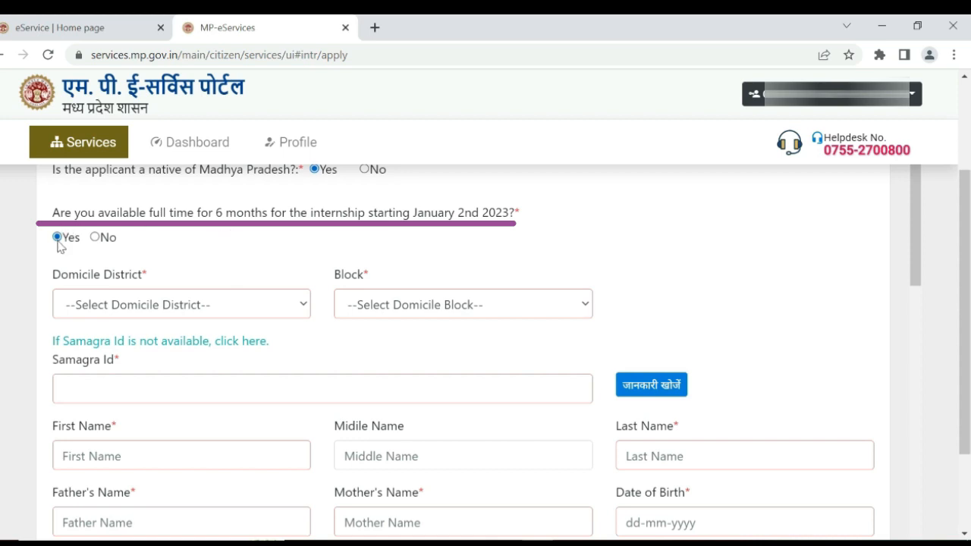
pyautogui.click(257, 307)
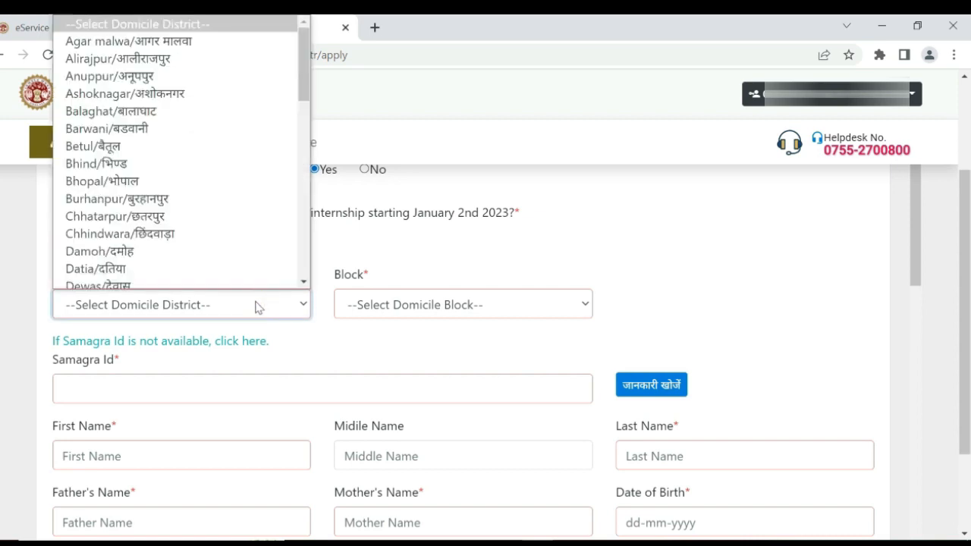
pyautogui.scroll(-3, 219, 195)
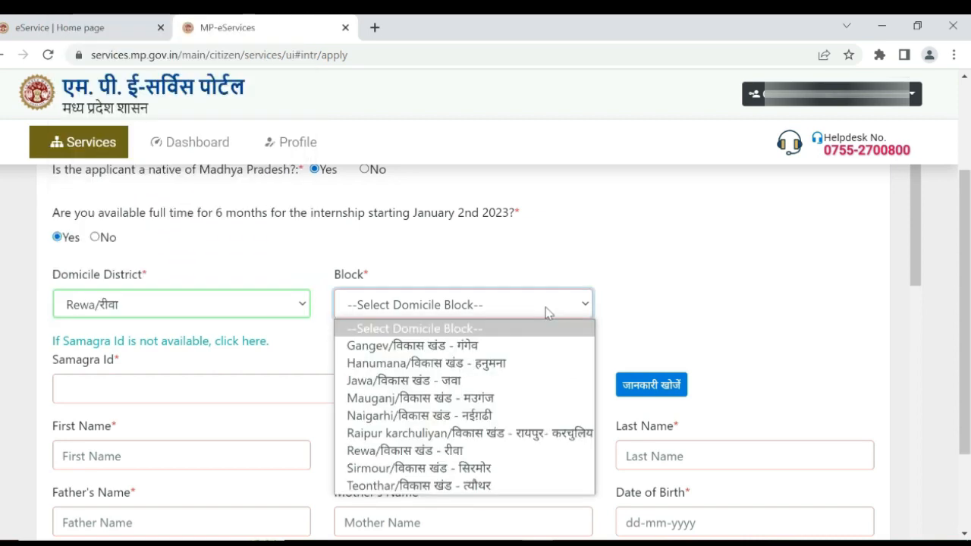
pyautogui.click(545, 307)
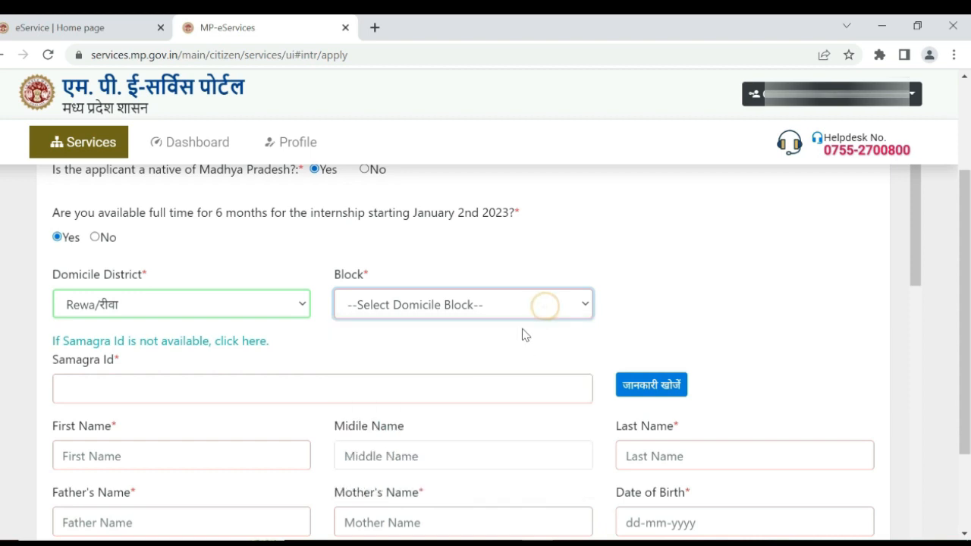
pyautogui.click(526, 307)
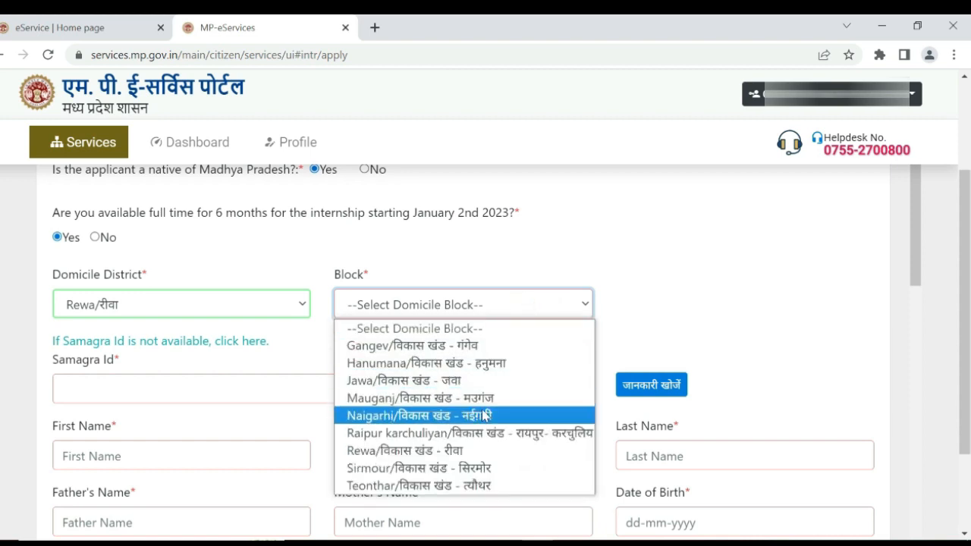
pyautogui.click(455, 450)
pyautogui.scroll(-2, 663, 330)
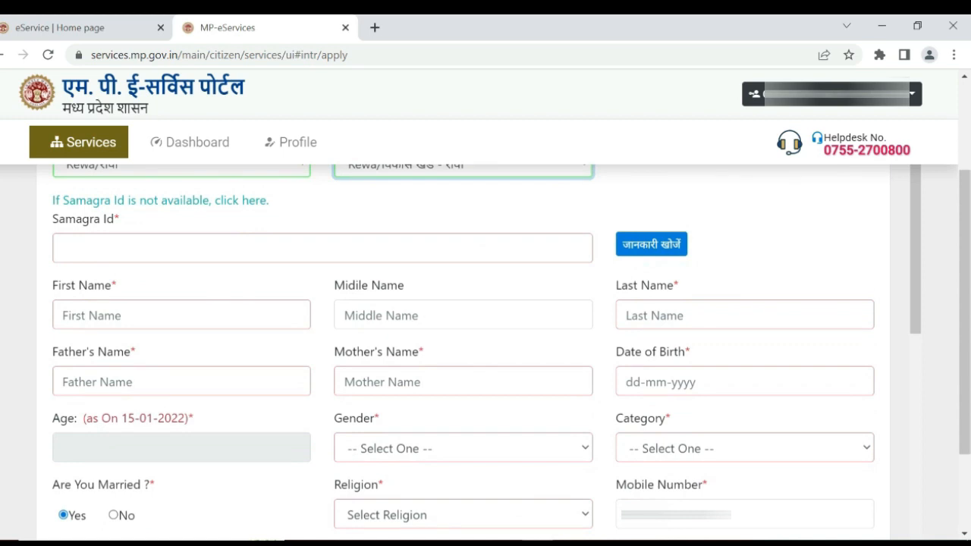
# Enter the applicant's Samagra ID and fetch their personal details
pyautogui.click(233, 246)
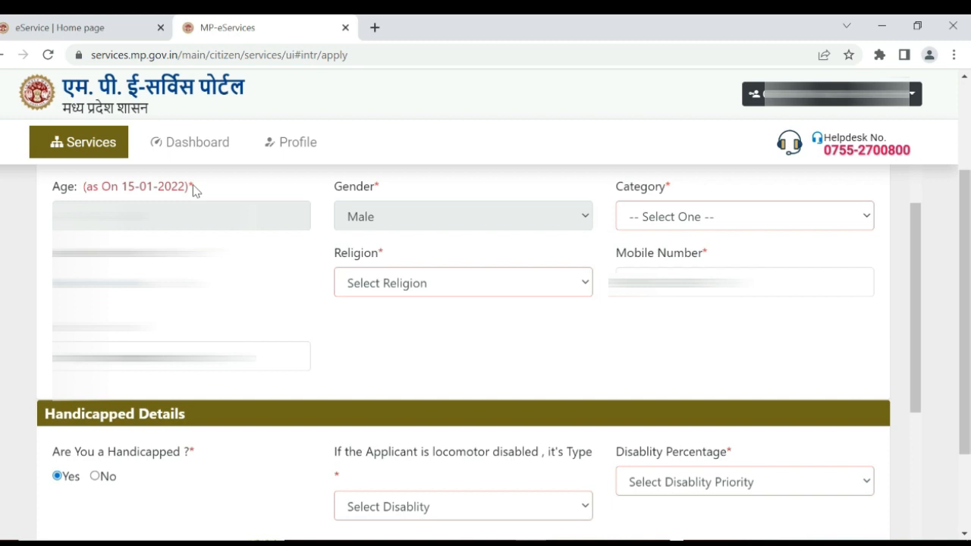
# Set the applicant's category to General and religion to Hindu
pyautogui.click(734, 223)
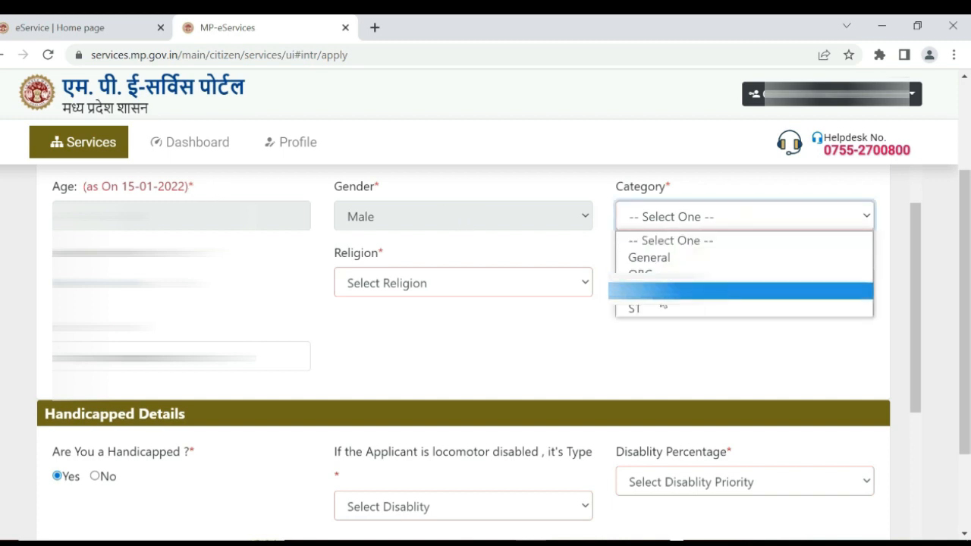
pyautogui.click(652, 257)
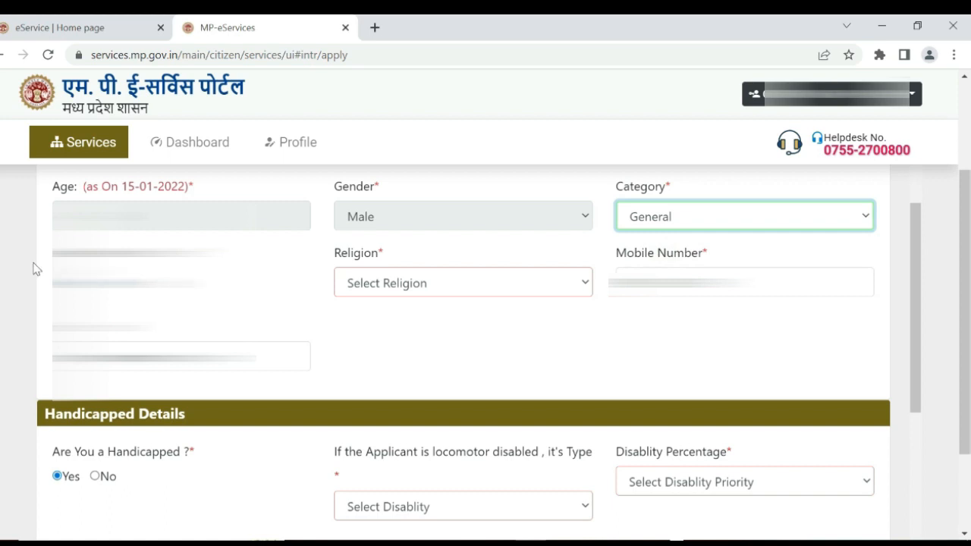
pyautogui.click(477, 286)
pyautogui.click(408, 327)
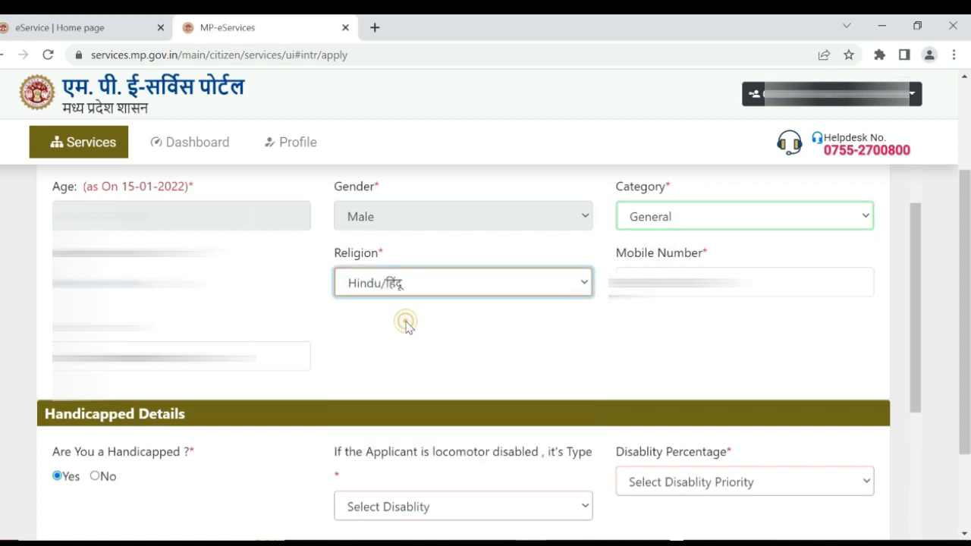
pyautogui.scroll(-3, 334, 369)
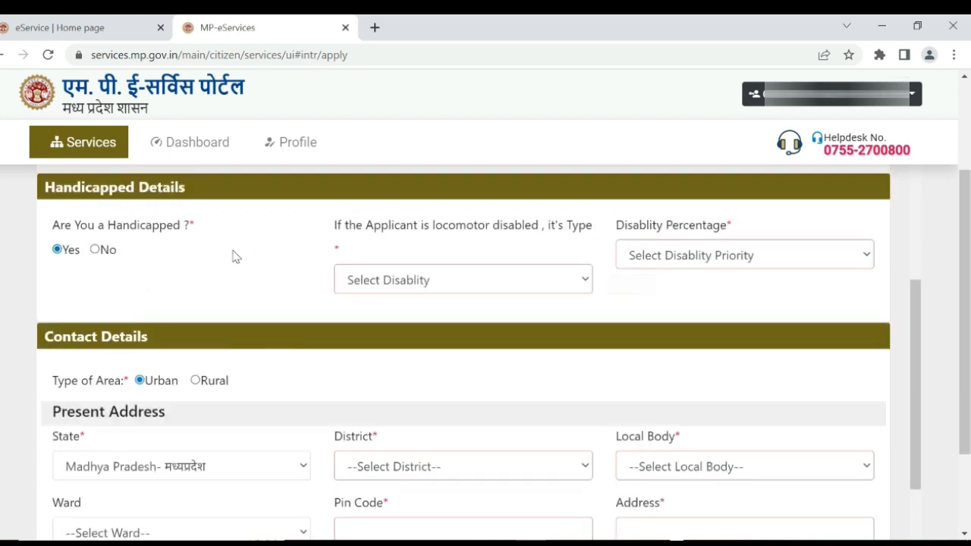
# Mark the applicant as not handicapped, leaving disability type and percentage unset
pyautogui.click(550, 287)
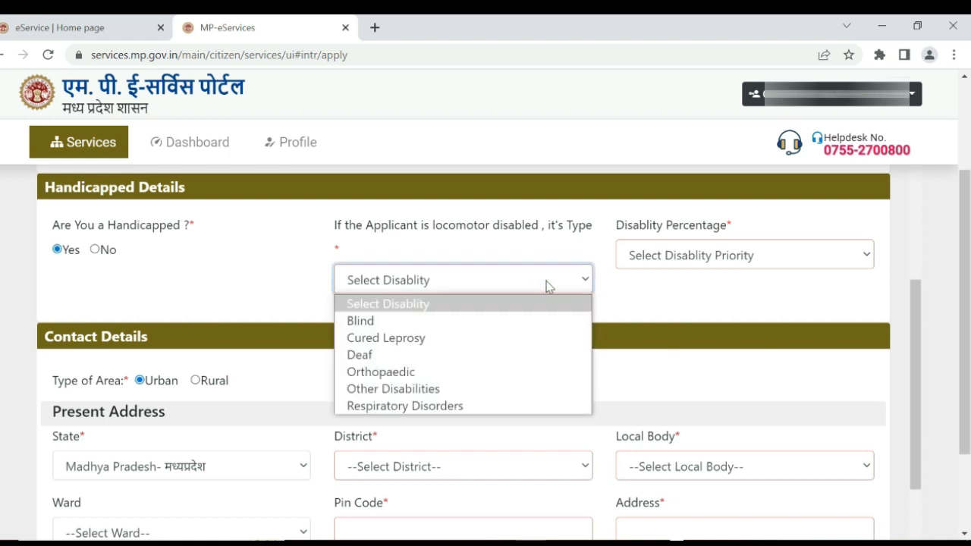
pyautogui.click(565, 281)
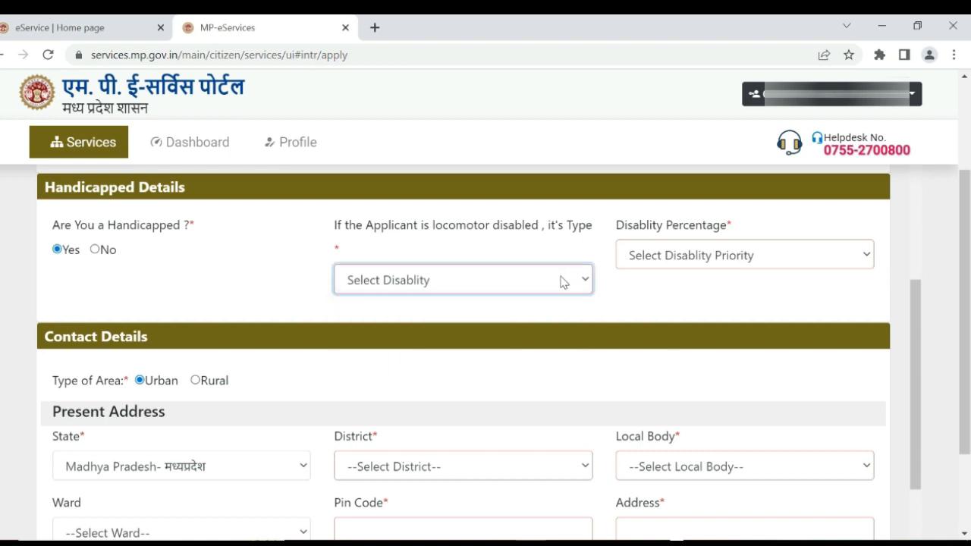
pyautogui.click(685, 270)
pyautogui.click(683, 270)
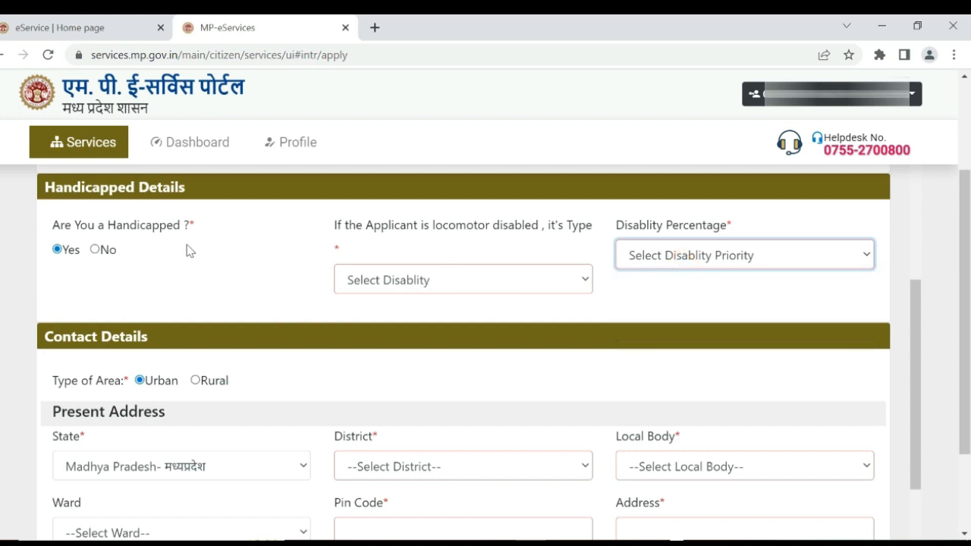
pyautogui.click(94, 250)
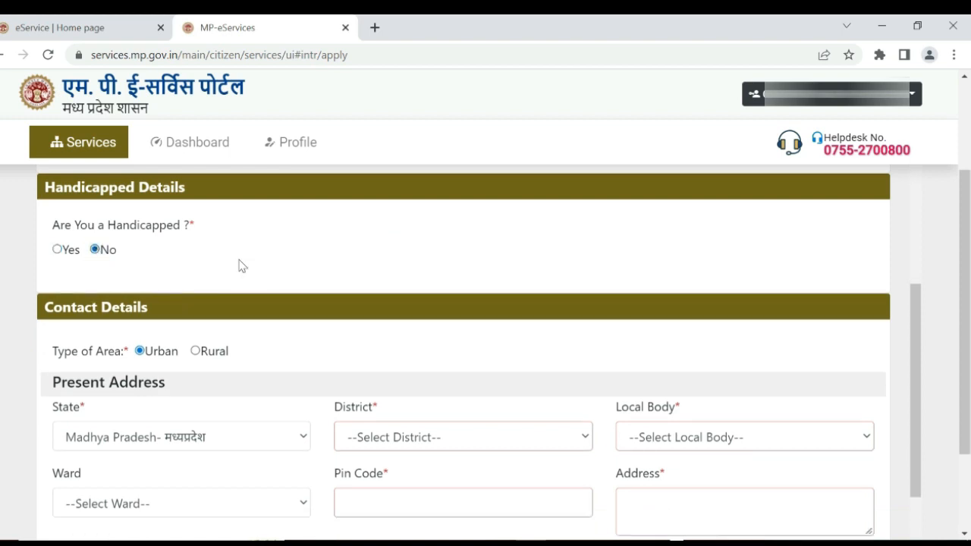
pyautogui.scroll(-2, 238, 265)
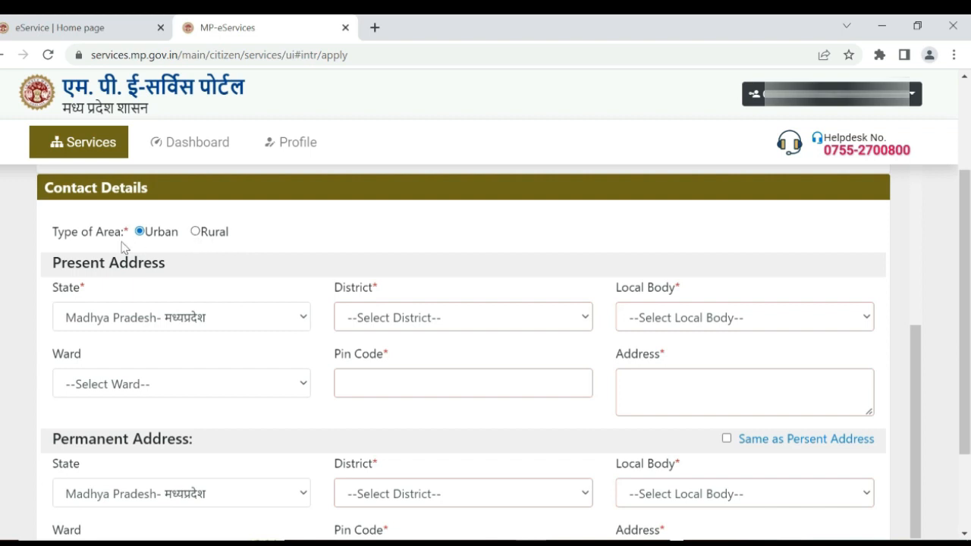
# Choose Rewa district and Ward No.15 for the present address
pyautogui.scroll(-1, 252, 279)
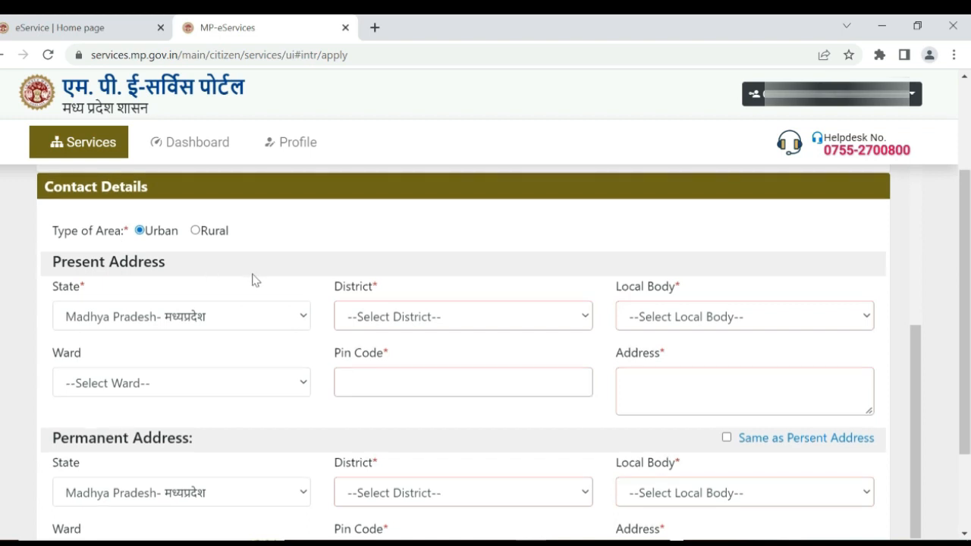
pyautogui.click(444, 275)
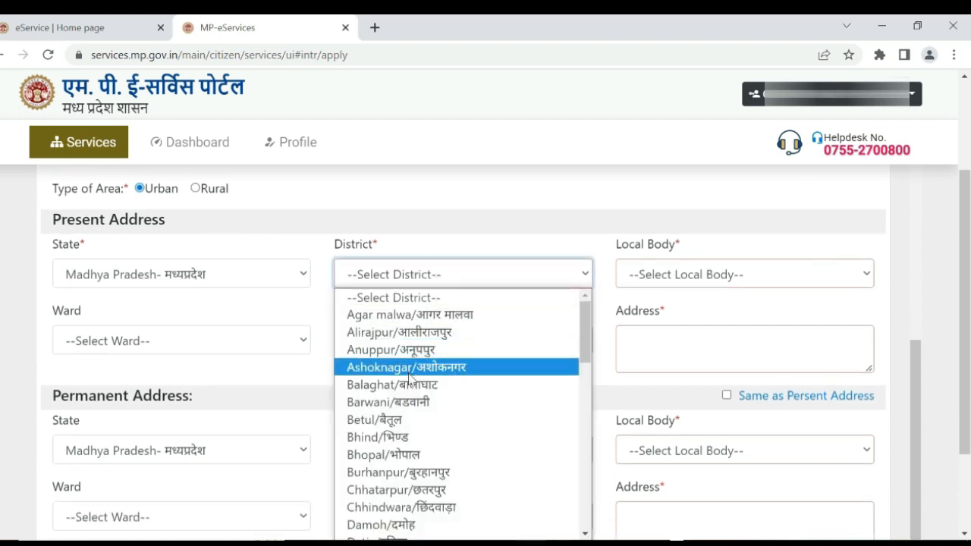
pyautogui.scroll(-3, 409, 377)
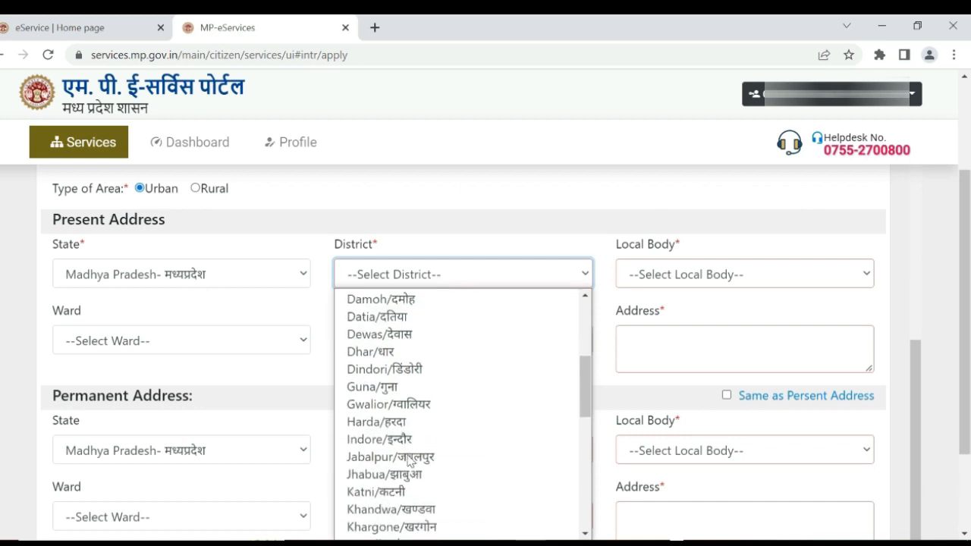
pyautogui.scroll(-1, 410, 461)
pyautogui.scroll(-1, 410, 459)
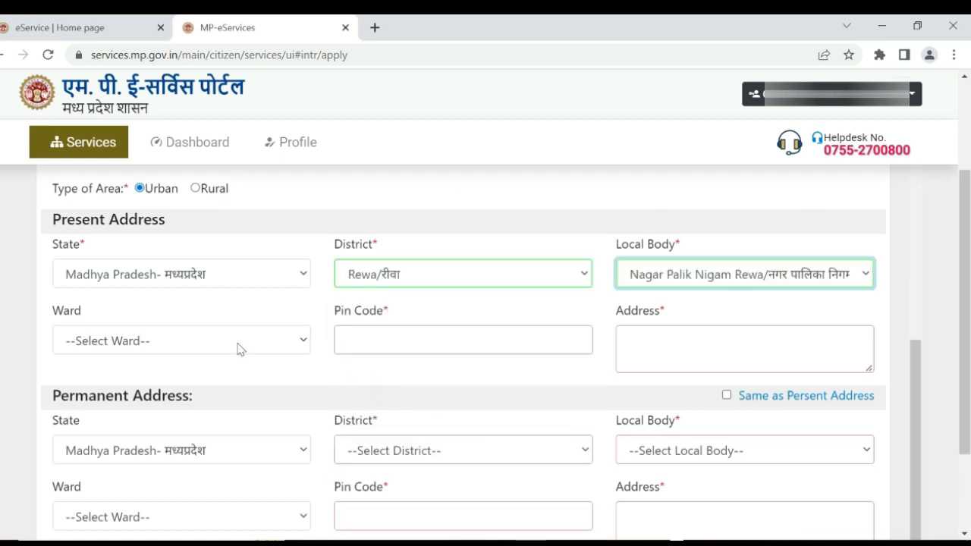
pyautogui.click(239, 347)
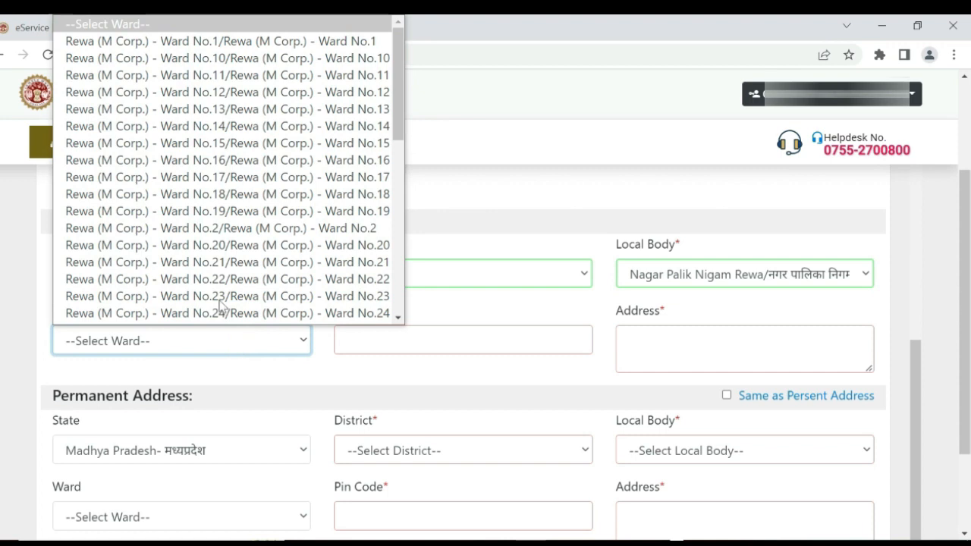
pyautogui.click(205, 143)
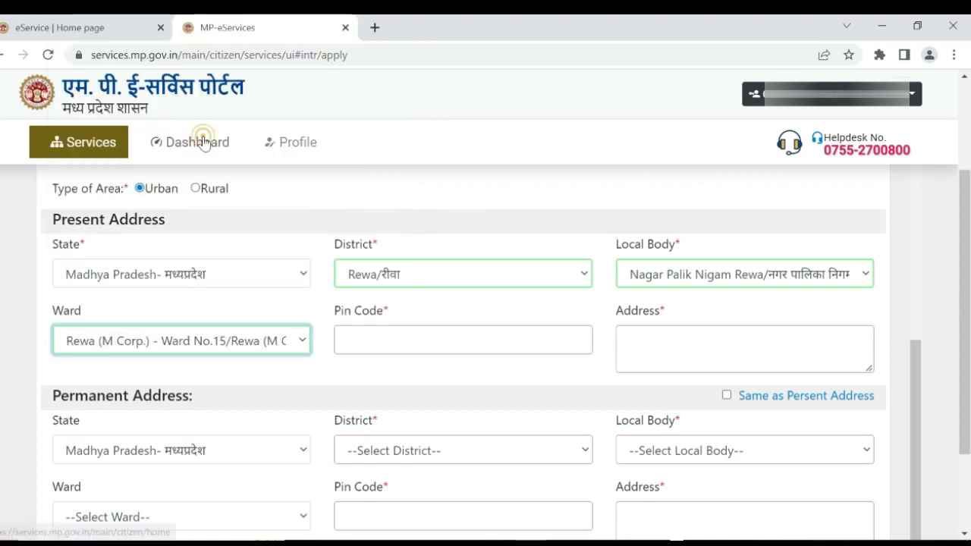
# Enter pin code 486001 and copy the present address as the permanent address
pyautogui.write('486001')
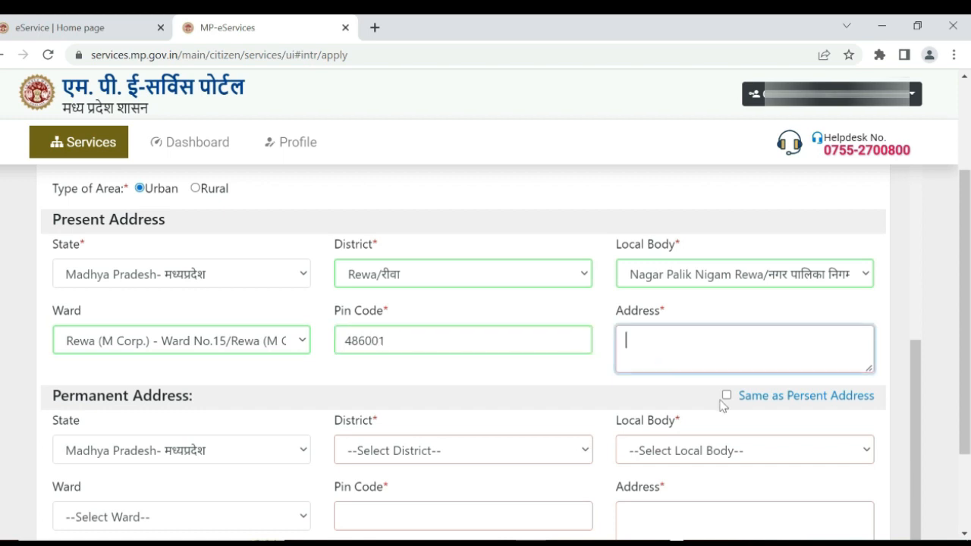
pyautogui.scroll(-3, 724, 396)
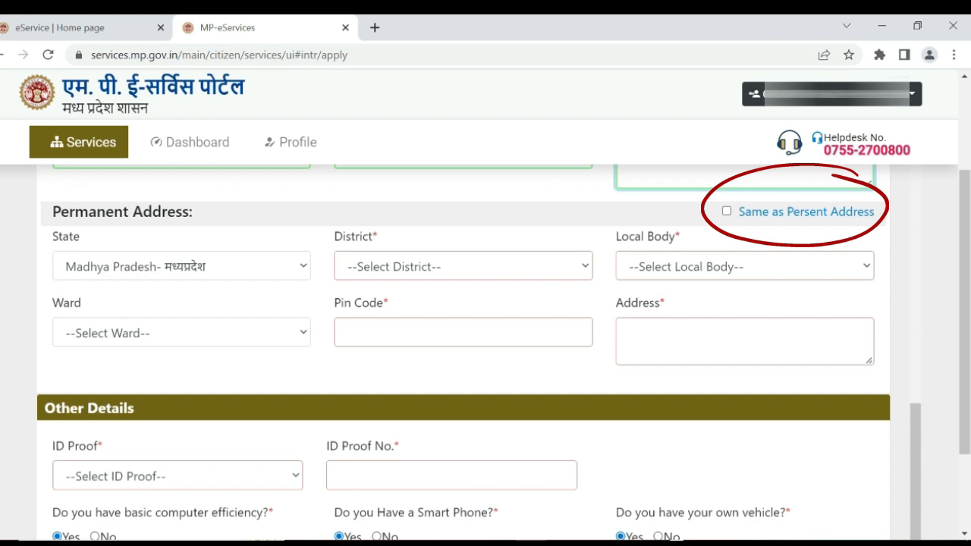
pyautogui.click(727, 211)
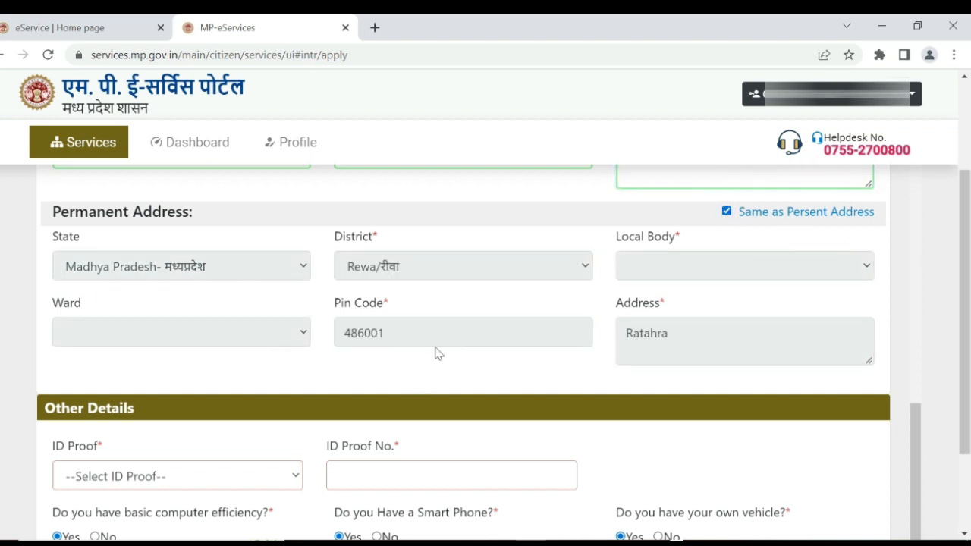
pyautogui.scroll(-3, 436, 352)
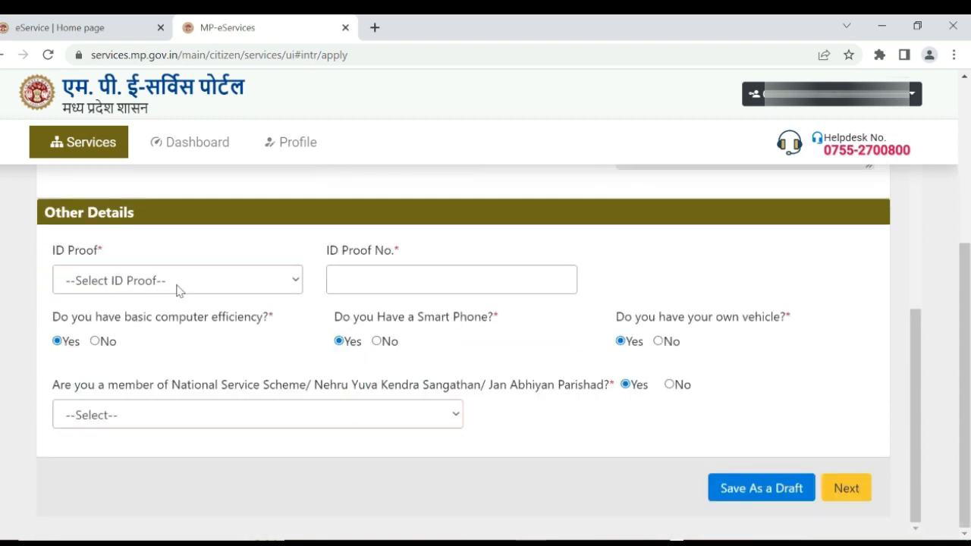
# Give Driving Licence and its number as ID proof, answer No to NSS, and go Next
pyautogui.click(201, 283)
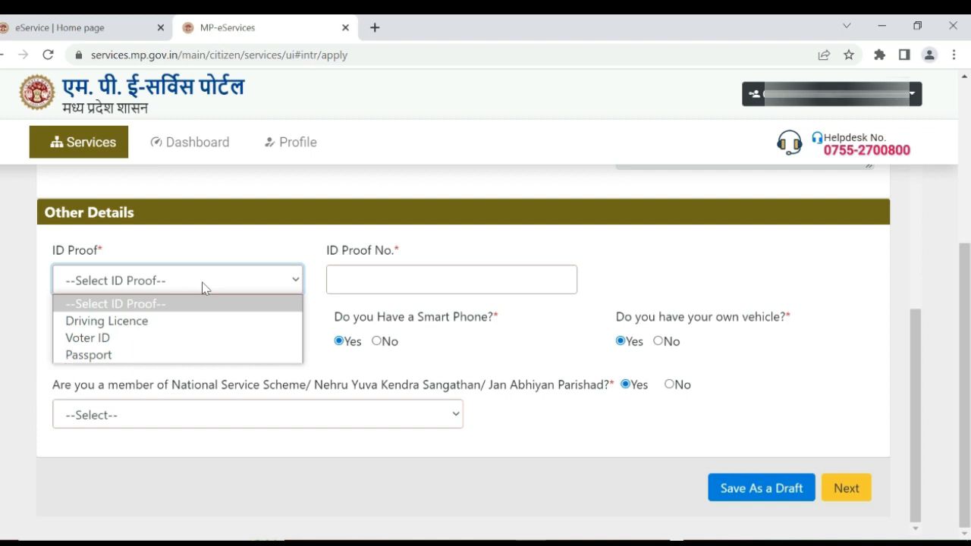
pyautogui.click(161, 323)
pyautogui.press('Tab')
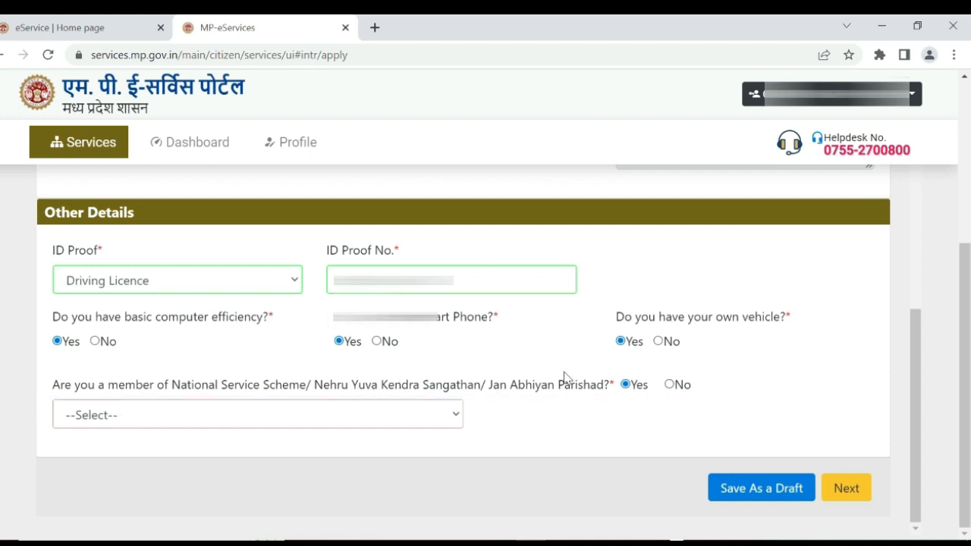
pyautogui.click(670, 385)
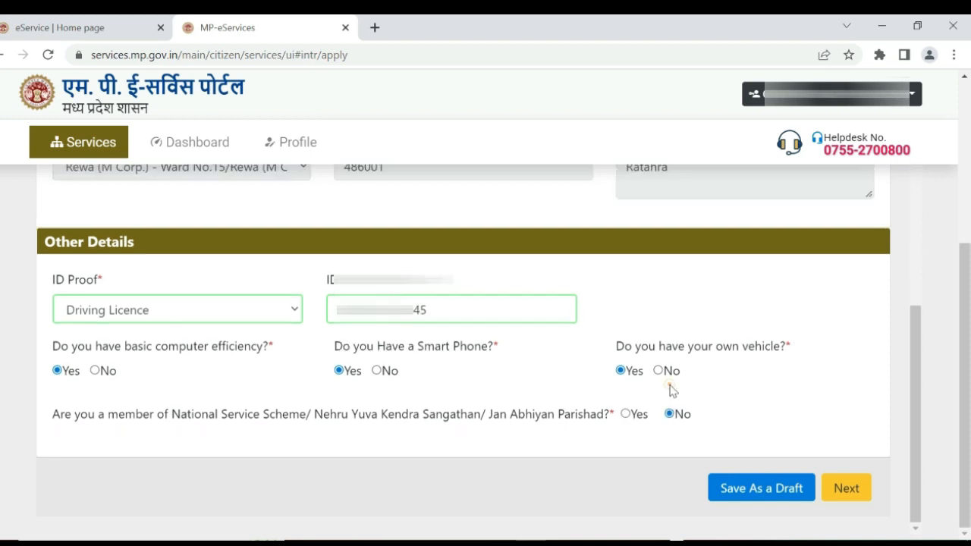
pyautogui.click(846, 489)
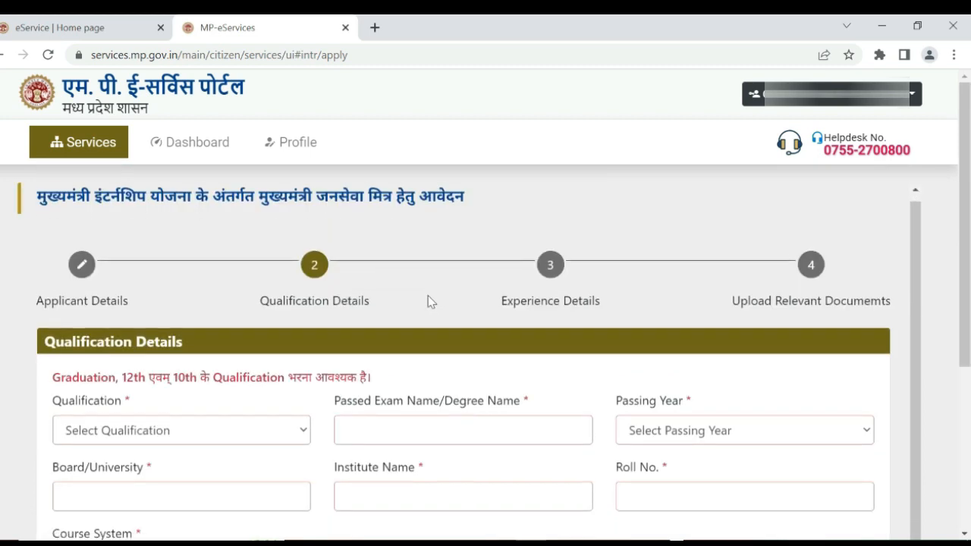
# Add a Graduation record: BSc, 2021, apsu, 450 of 500 marks, 90%
pyautogui.scroll(-2, 429, 302)
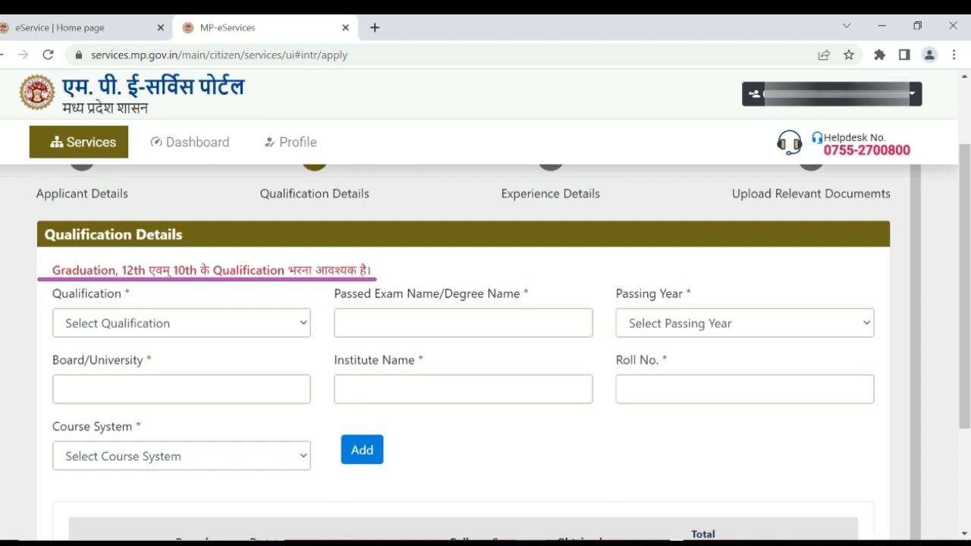
pyautogui.click(228, 329)
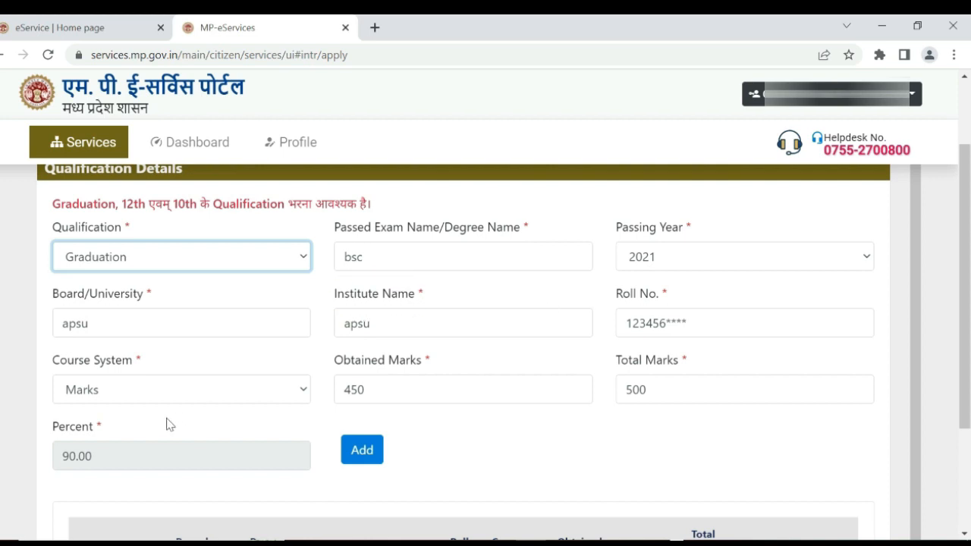
pyautogui.click(180, 393)
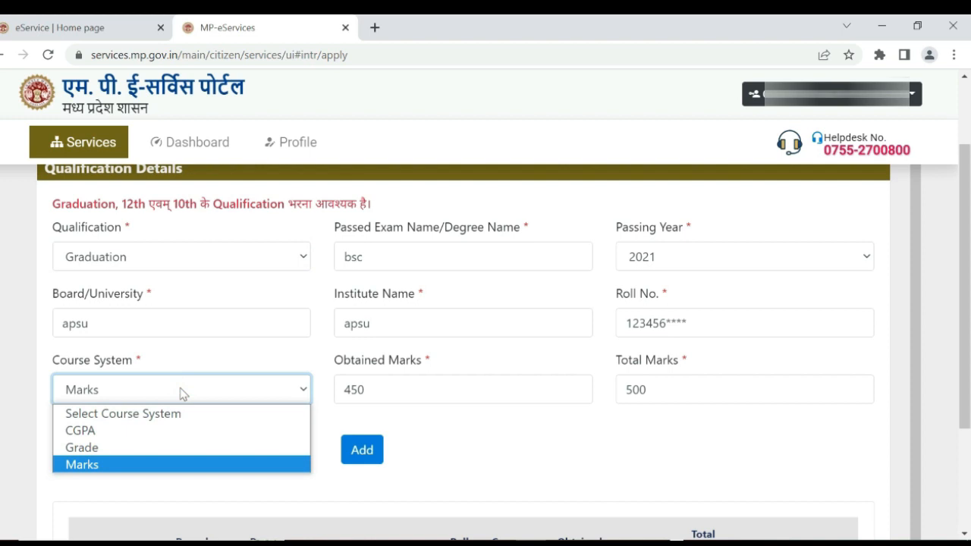
pyautogui.click(79, 465)
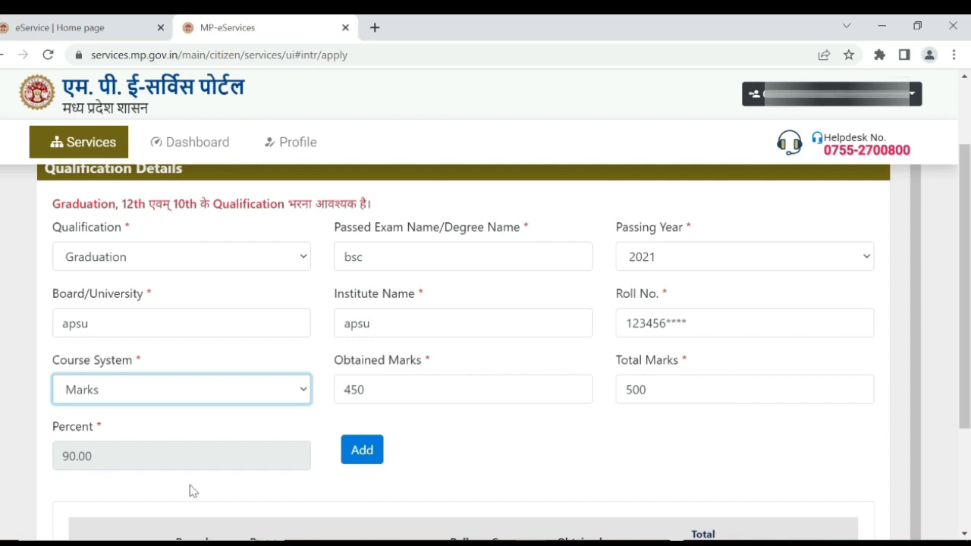
pyautogui.click(363, 452)
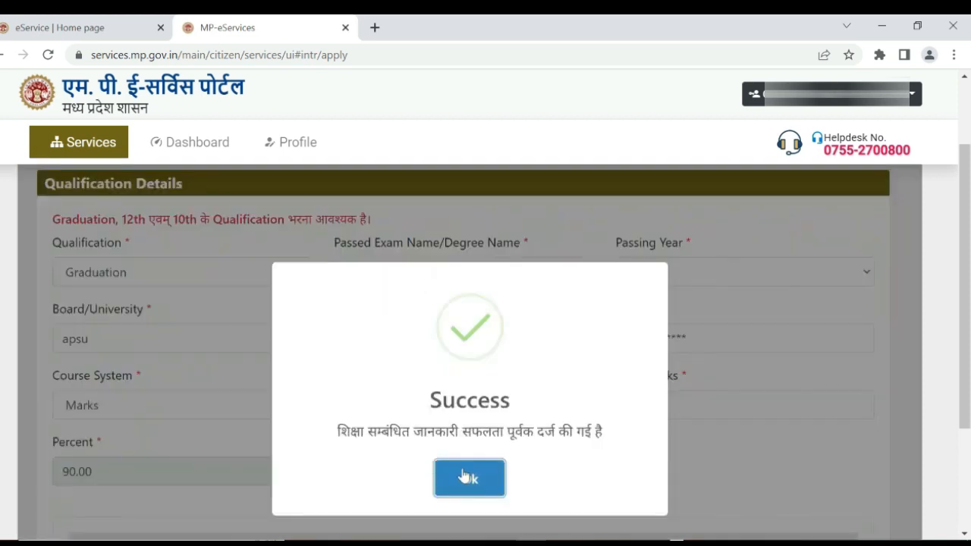
pyautogui.click(469, 478)
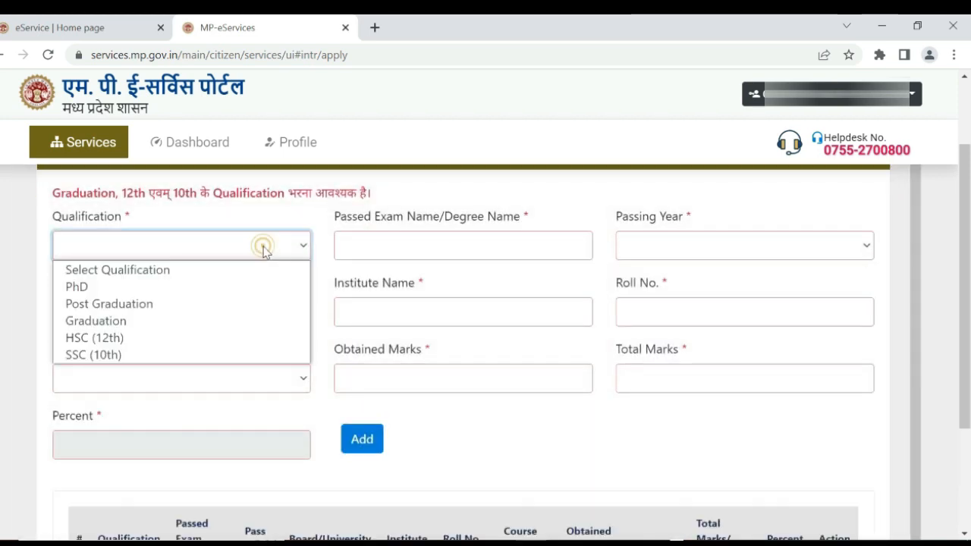
# Choose HSC (12th) as the second qualification and scroll through its fields
pyautogui.click(164, 338)
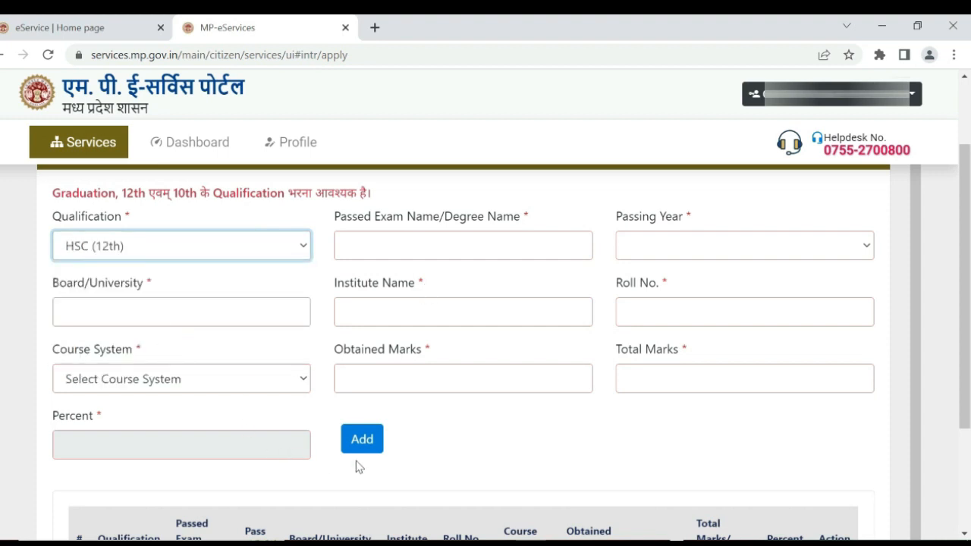
pyautogui.scroll(-1, 359, 467)
pyautogui.scroll(-1, 360, 467)
pyautogui.scroll(-3, 359, 467)
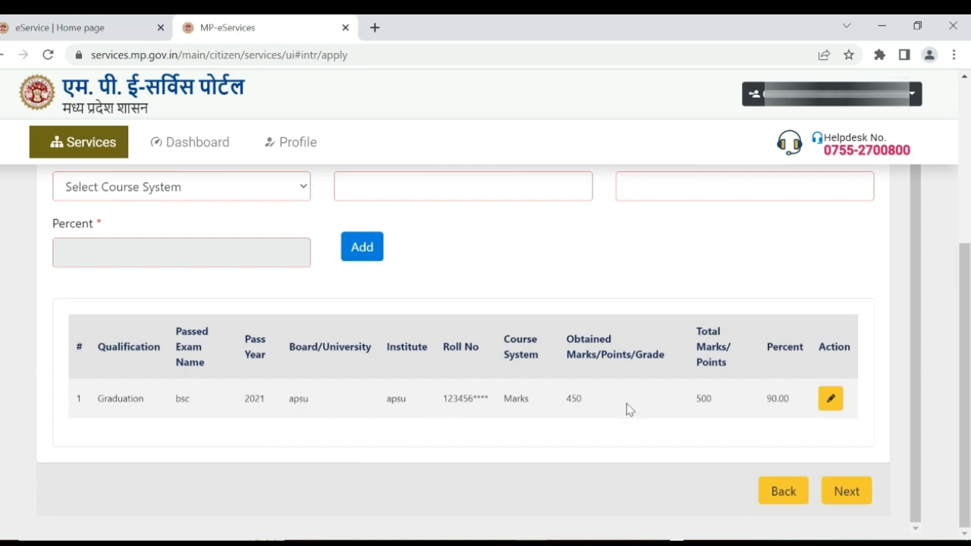
pyautogui.scroll(4, 627, 410)
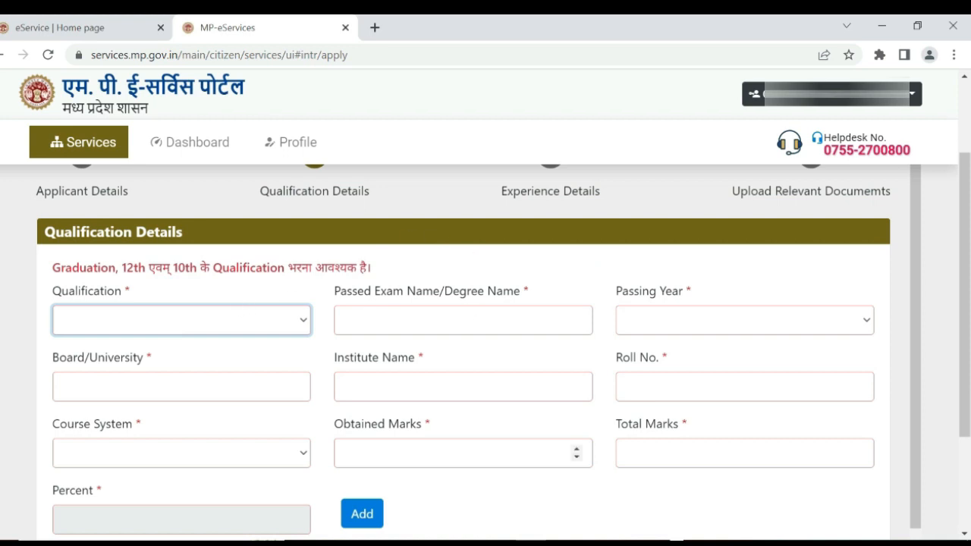
pyautogui.scroll(-3, 578, 454)
pyautogui.scroll(-2, 427, 466)
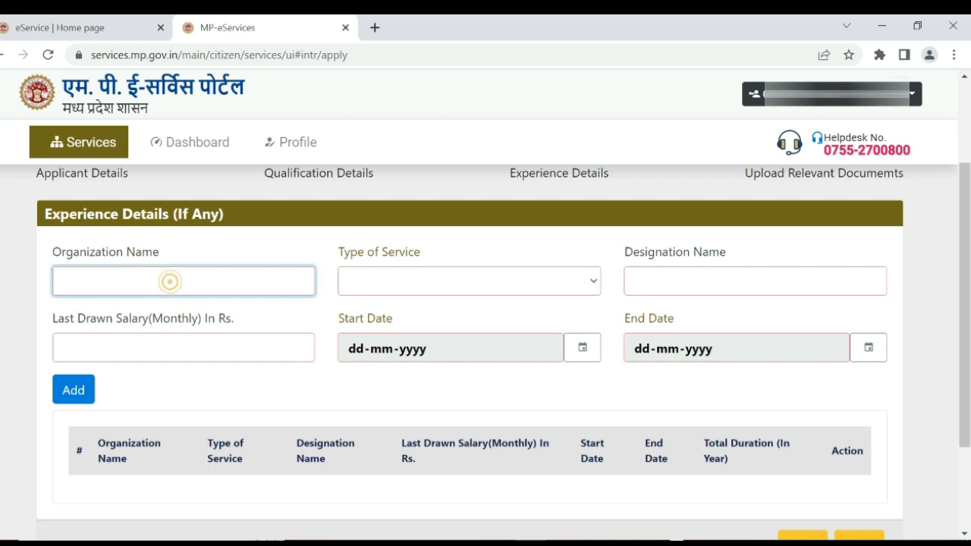
# Set Type of Service to Self Employed, leave the salary blank, and continue to document uploads
pyautogui.click(407, 288)
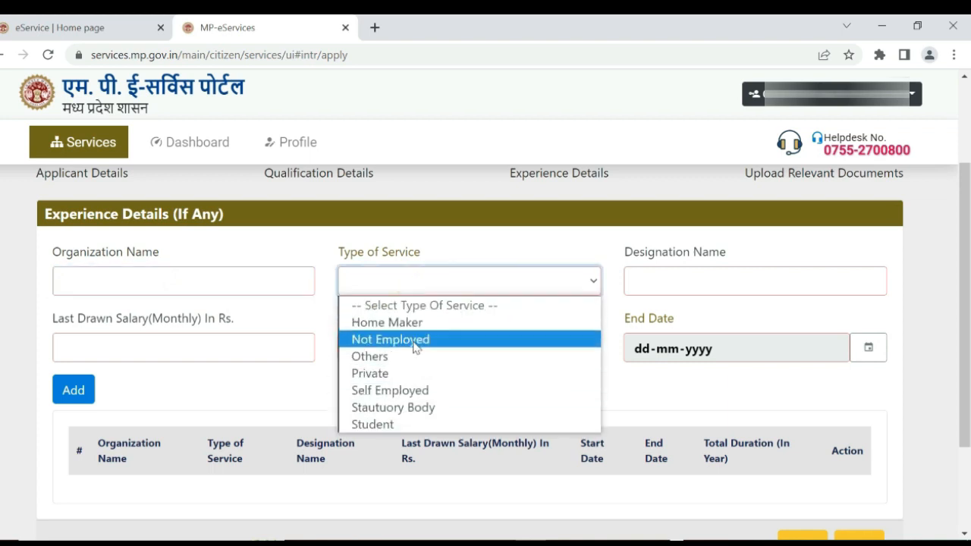
pyautogui.click(390, 390)
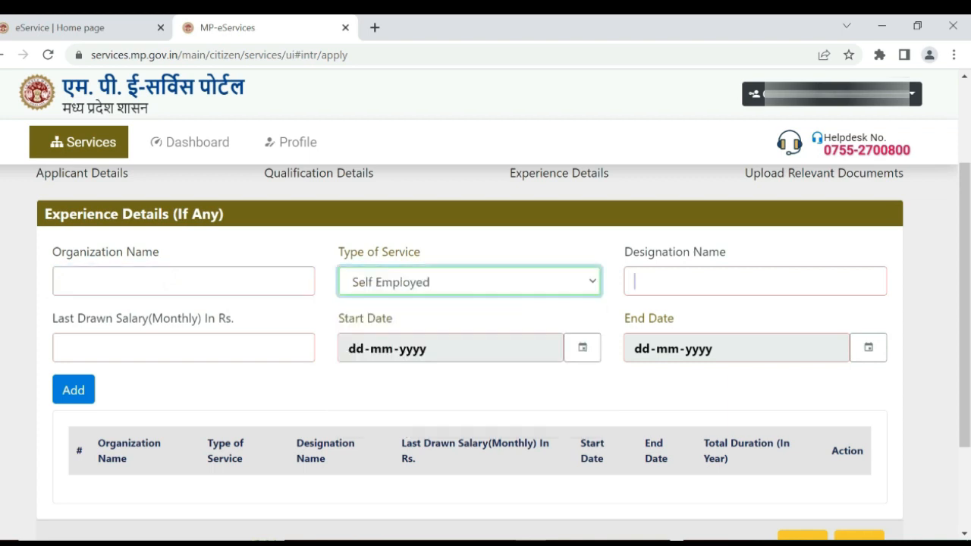
pyautogui.click(677, 284)
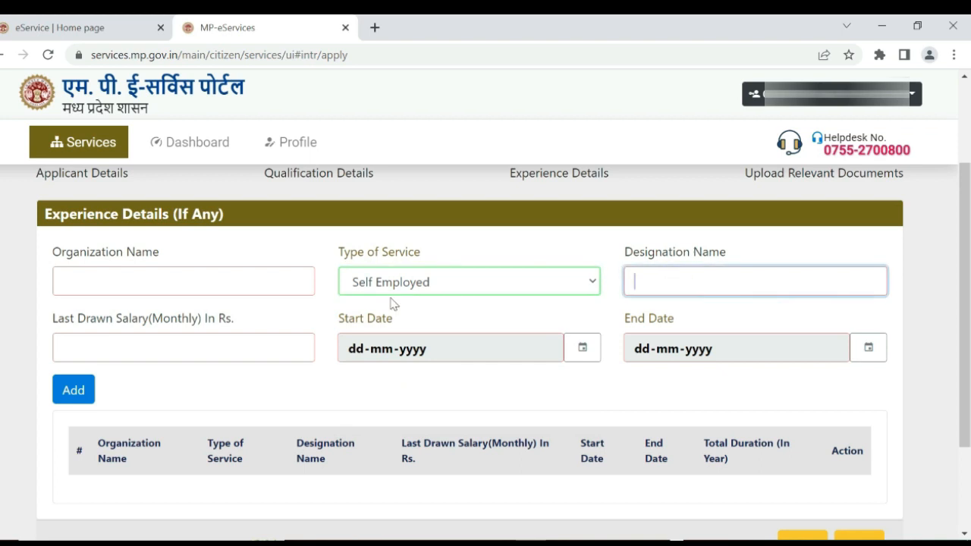
pyautogui.click(173, 349)
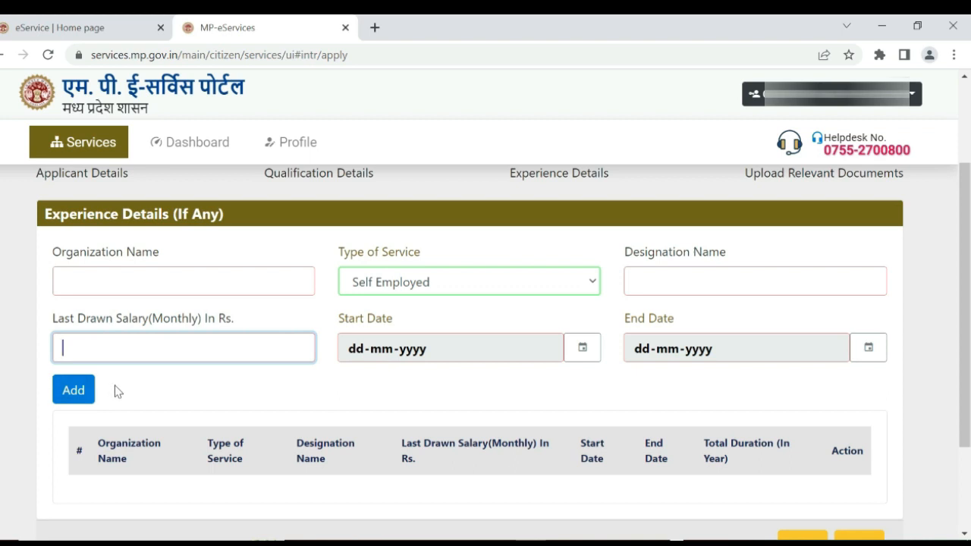
pyautogui.scroll(2, 470, 294)
pyautogui.scroll(-3, 471, 292)
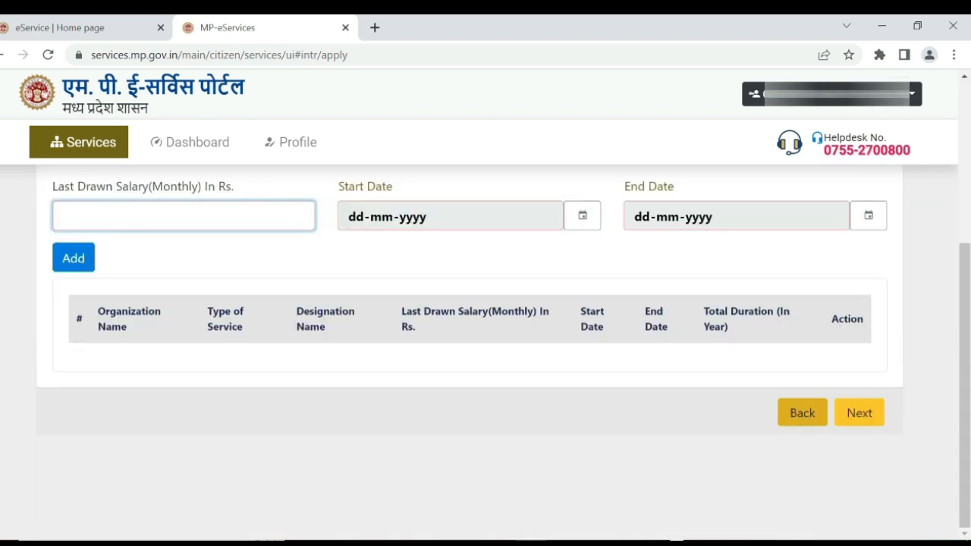
pyautogui.click(860, 414)
# Attach the docs PDF from the Desktop as the 10th and 12th class marksheets
pyautogui.scroll(-3, 486, 365)
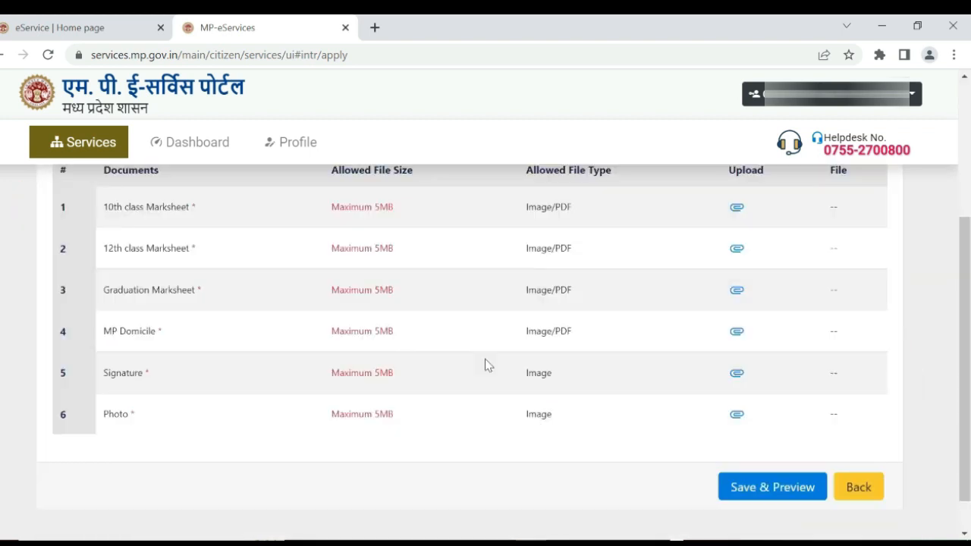
pyautogui.scroll(1, 485, 359)
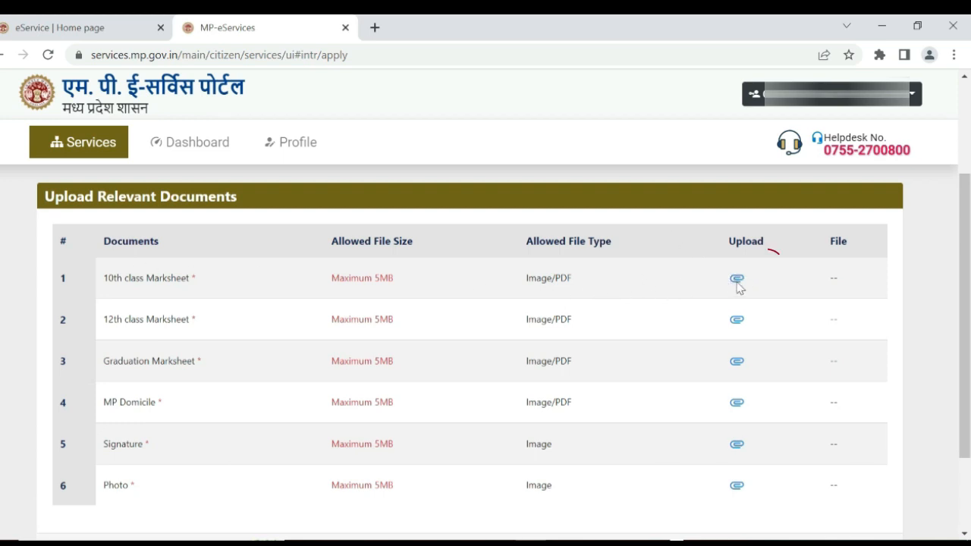
pyautogui.click(737, 280)
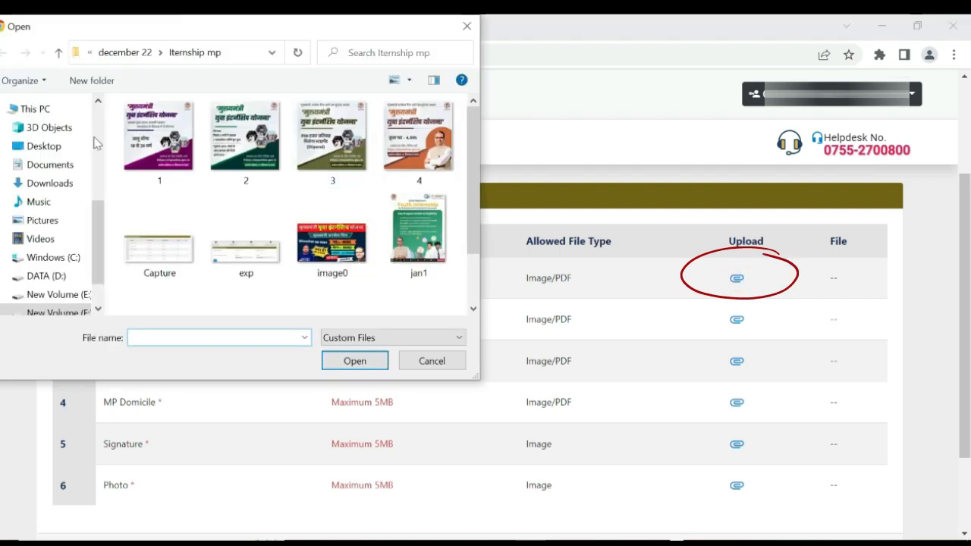
pyautogui.click(44, 145)
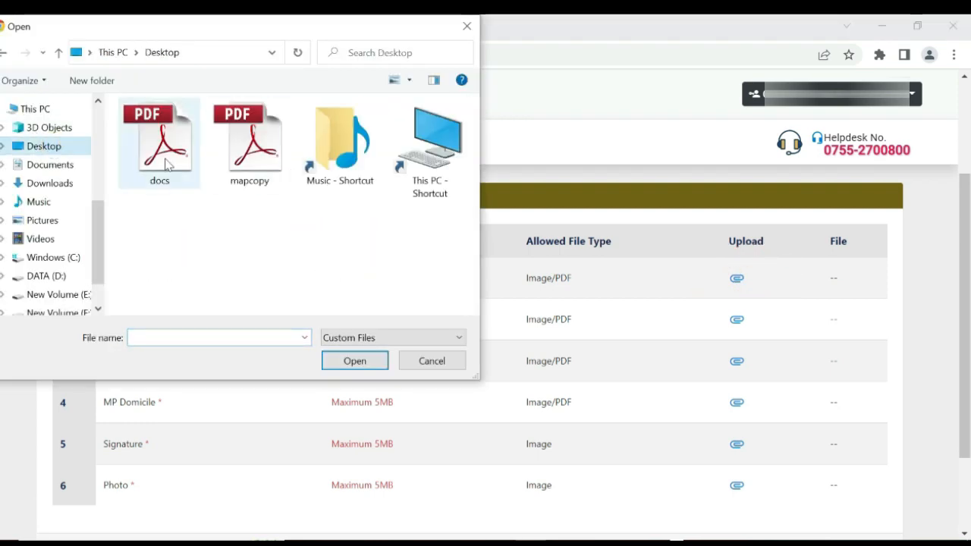
pyautogui.doubleClick(166, 163)
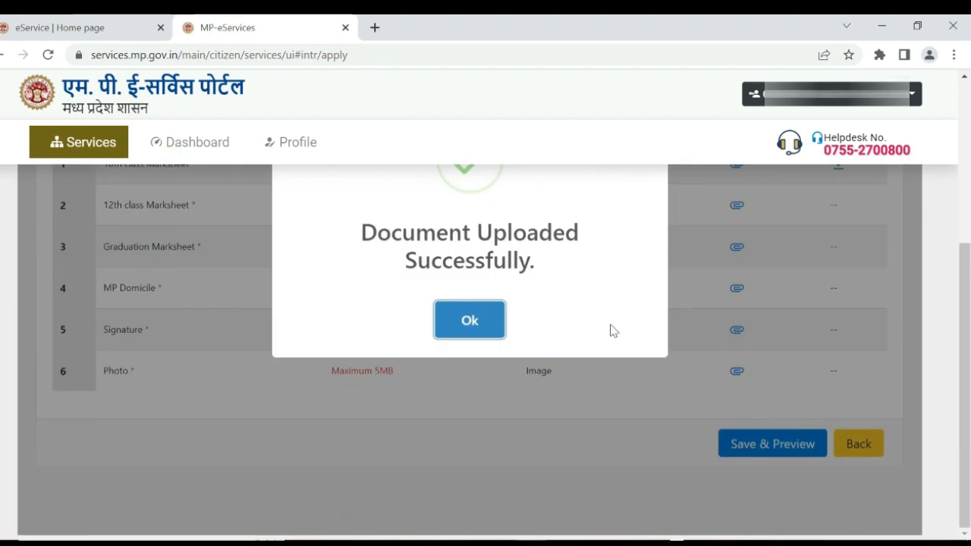
pyautogui.click(469, 322)
pyautogui.scroll(2, 467, 320)
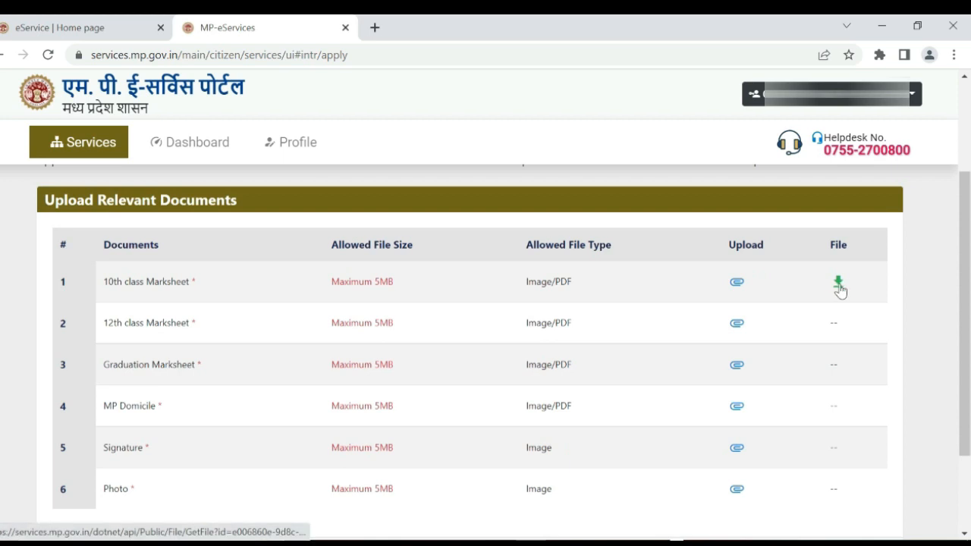
pyautogui.click(737, 325)
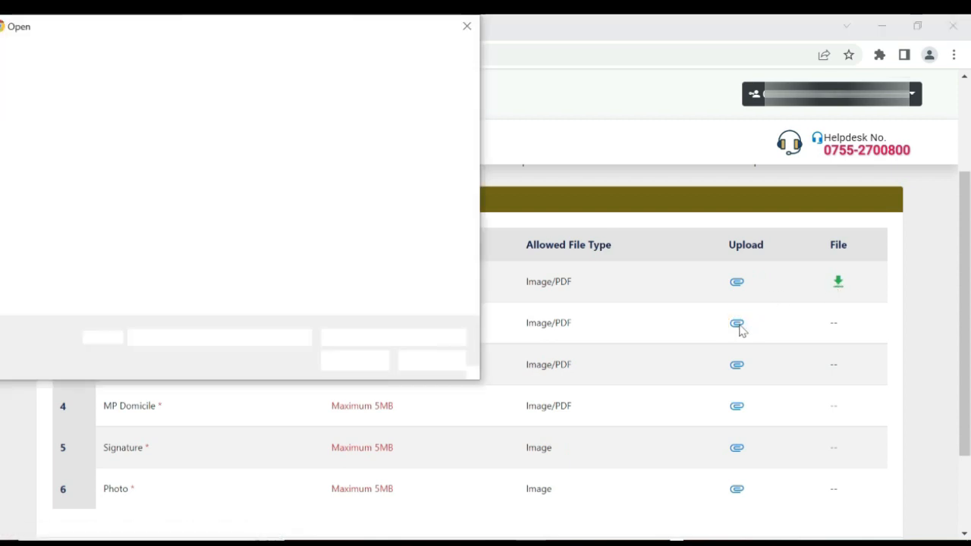
pyautogui.doubleClick(160, 140)
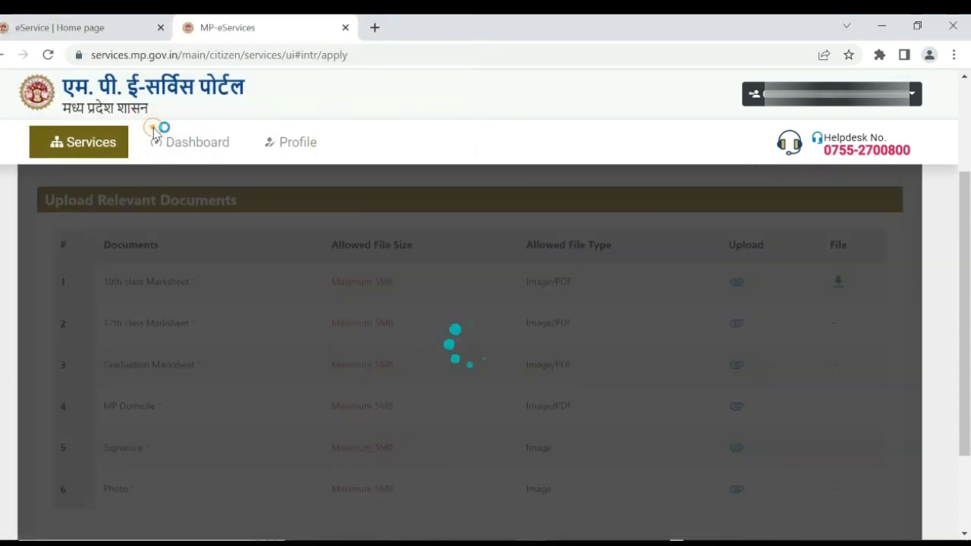
pyautogui.scroll(-1, 513, 445)
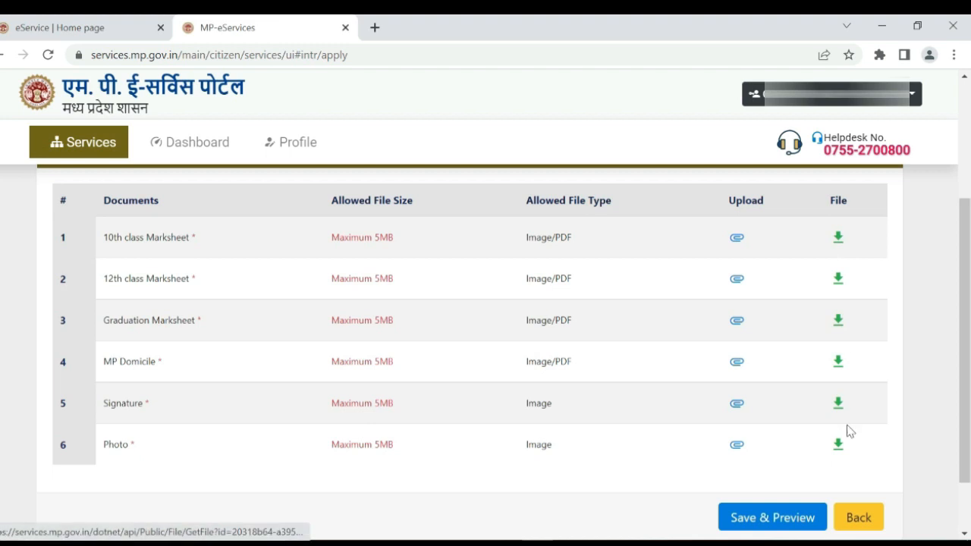
# Save the application and scroll the View Details preview down to Print and Final Submit
pyautogui.click(762, 519)
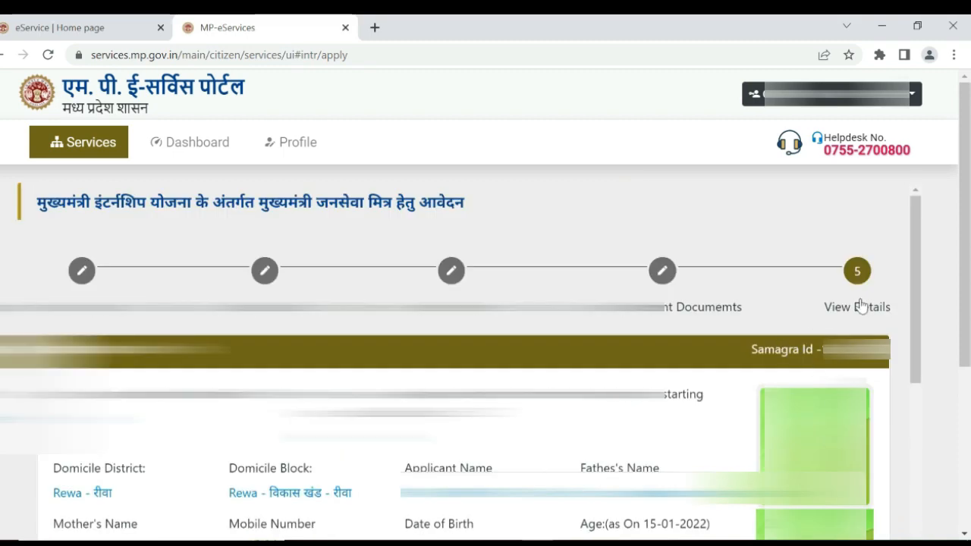
pyautogui.scroll(-8, 734, 373)
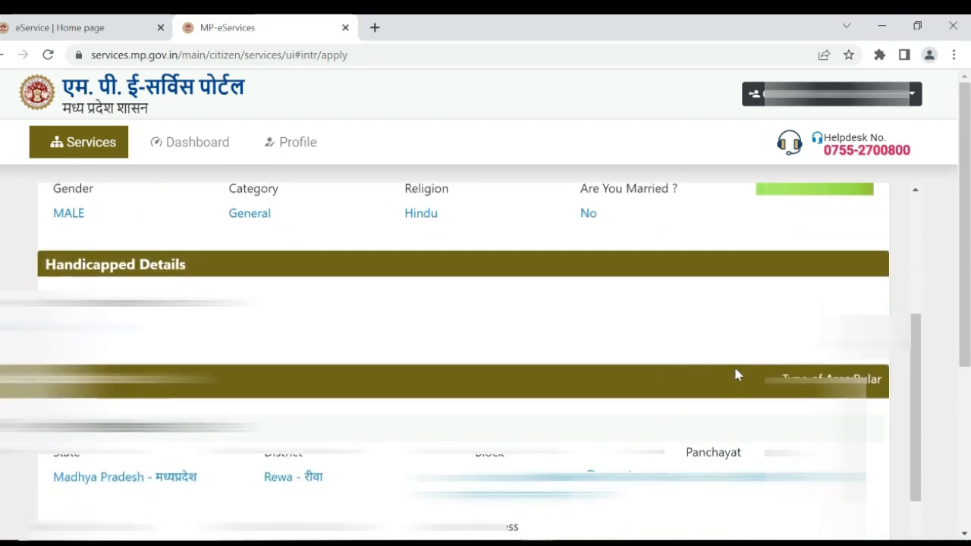
pyautogui.scroll(-10, 734, 373)
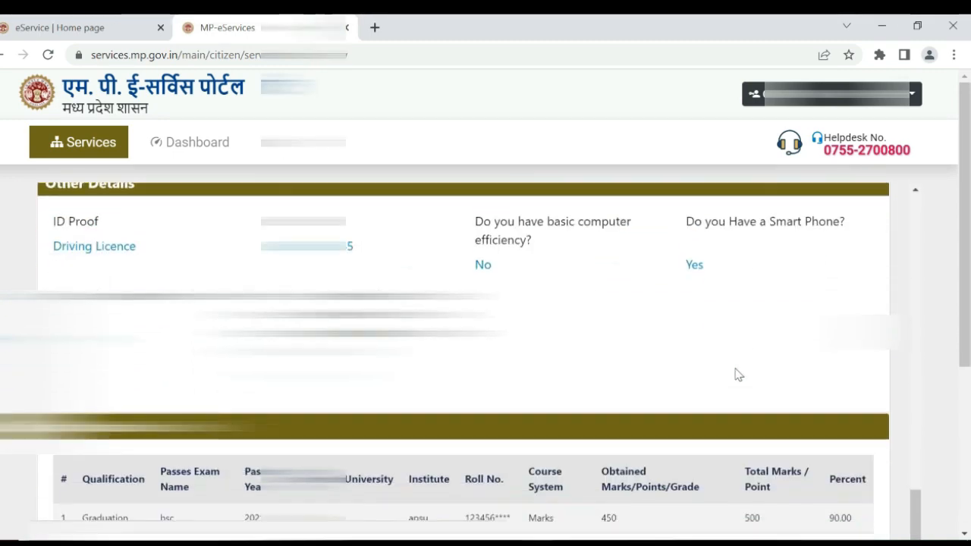
pyautogui.scroll(-3, 734, 374)
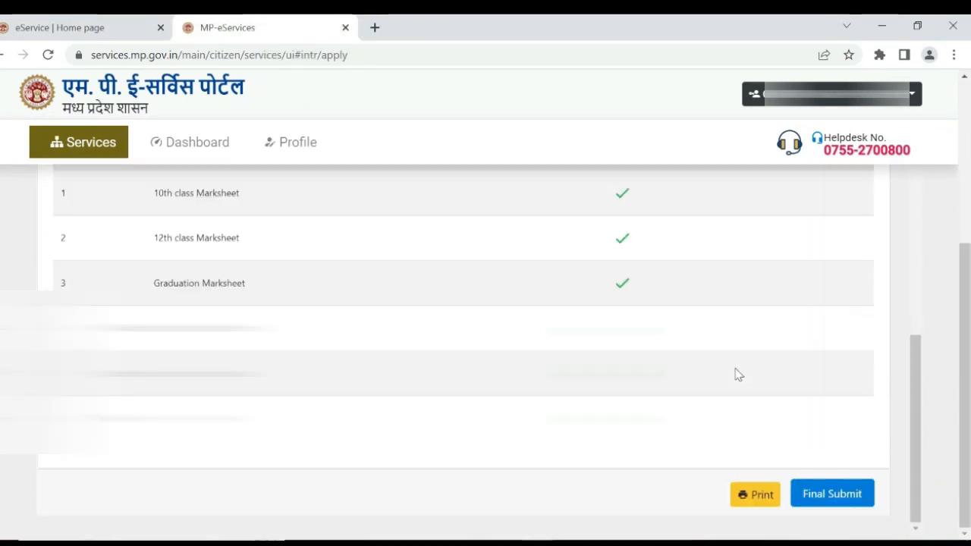